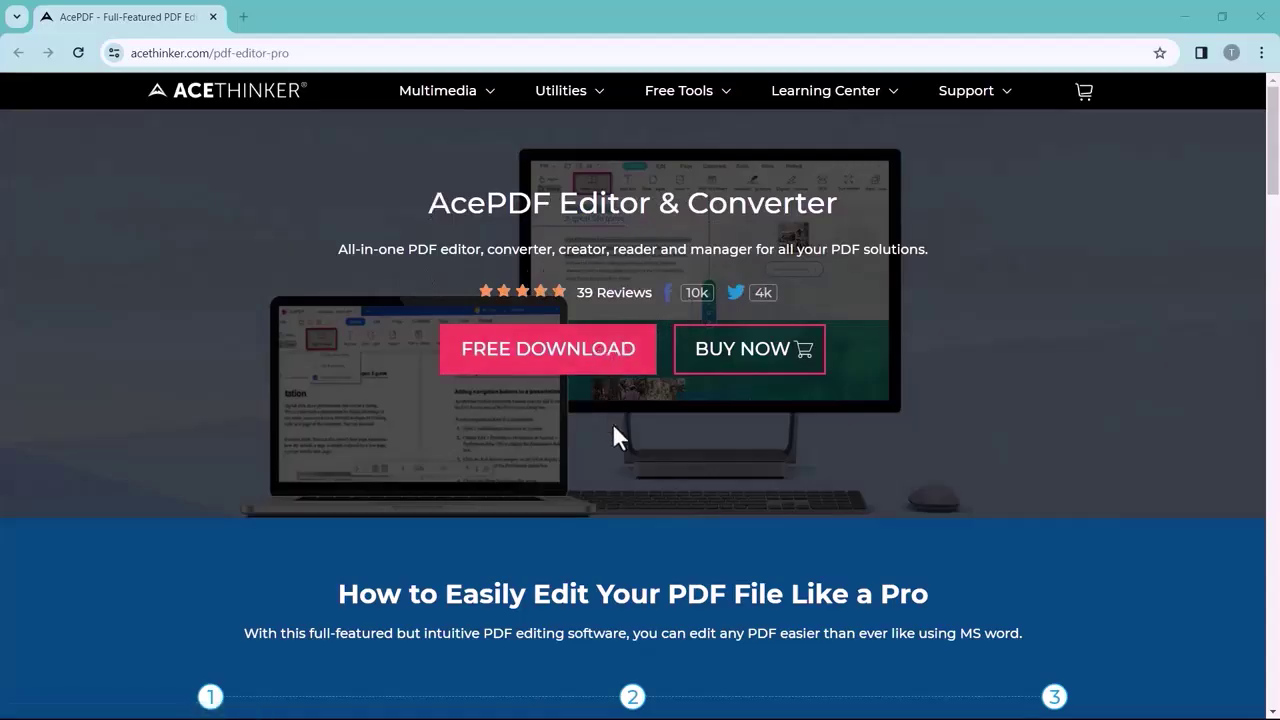
# Step: Look through the AcePDF Editor & Converter product page and start the free download
pyautogui.scroll(-3, 614, 427)
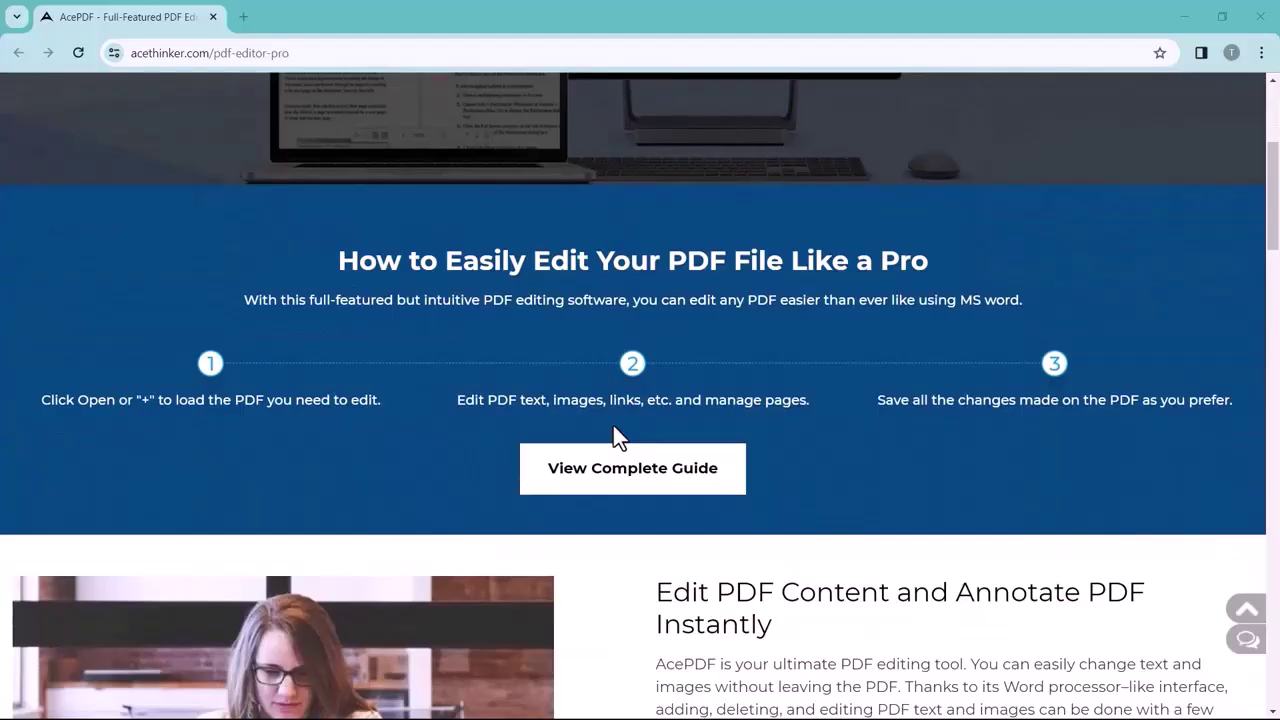
pyautogui.scroll(-2, 614, 427)
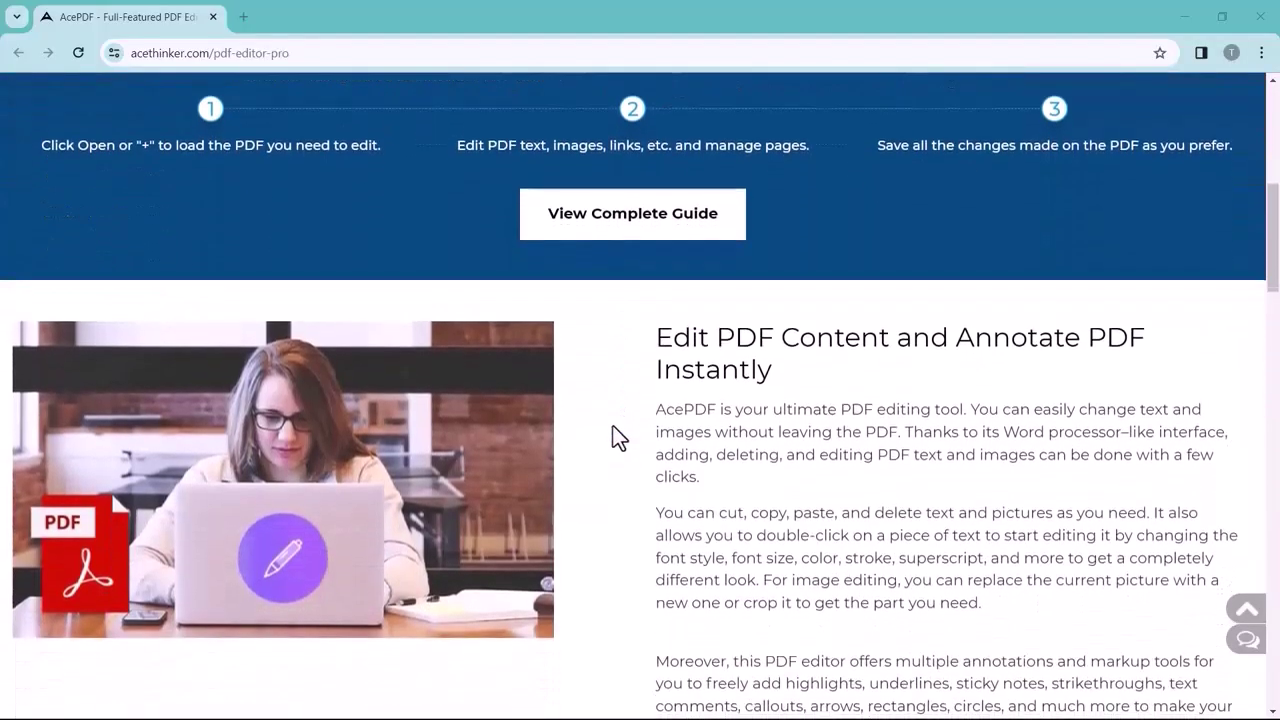
pyautogui.scroll(-1, 614, 427)
pyautogui.scroll(-5, 613, 426)
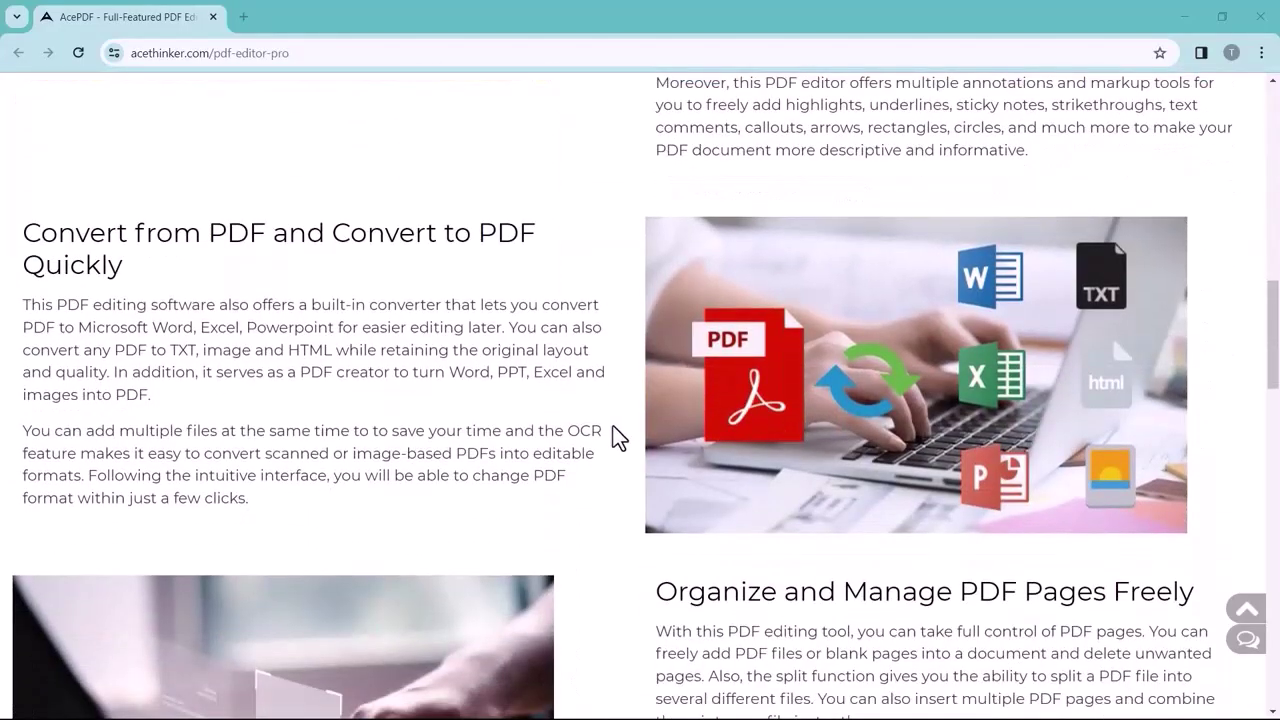
pyautogui.scroll(-4, 613, 426)
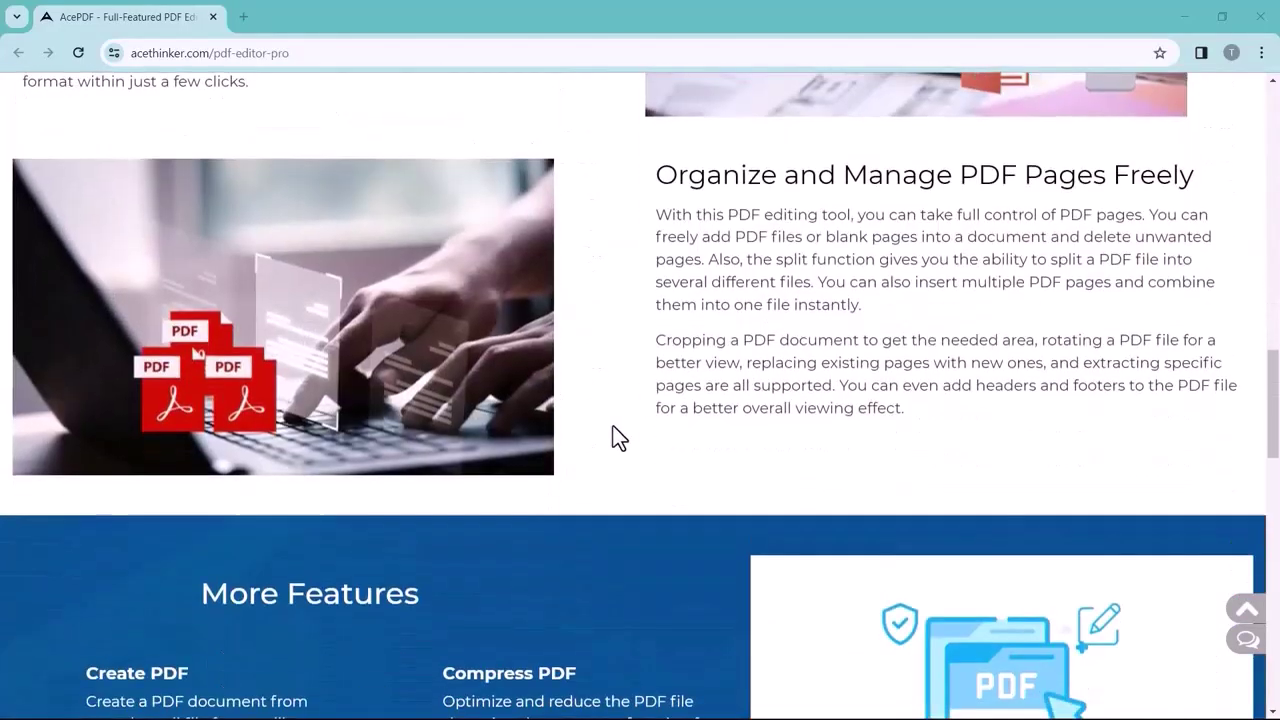
pyautogui.press('Home')
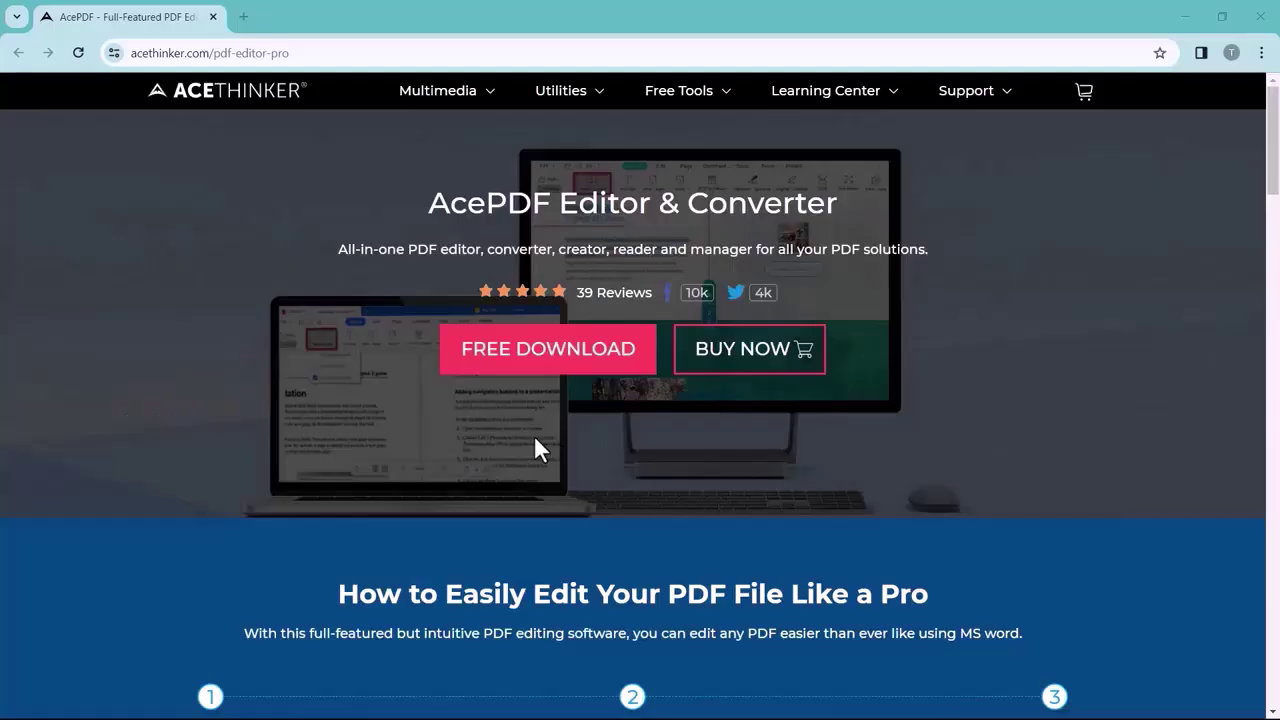
pyautogui.click(552, 367)
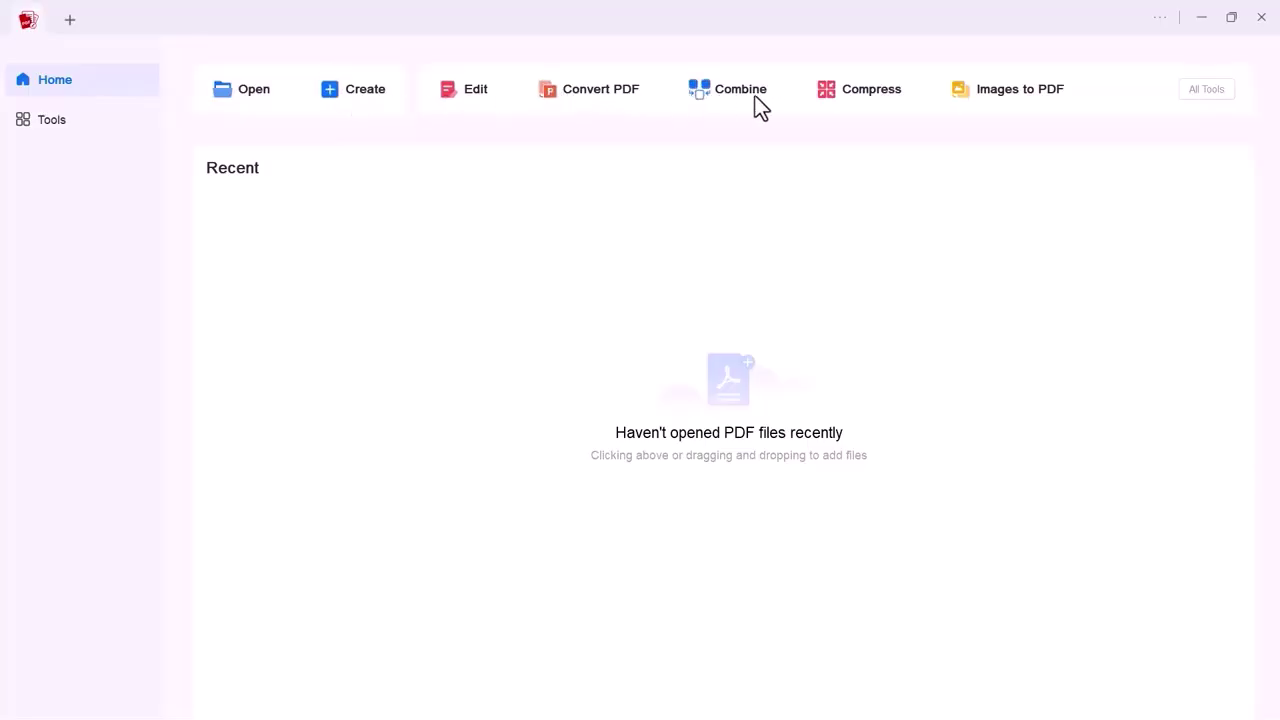
# Step: Look over the tools in AcePDF and open the document PDF (1) from the Desktop folder
pyautogui.click(113, 125)
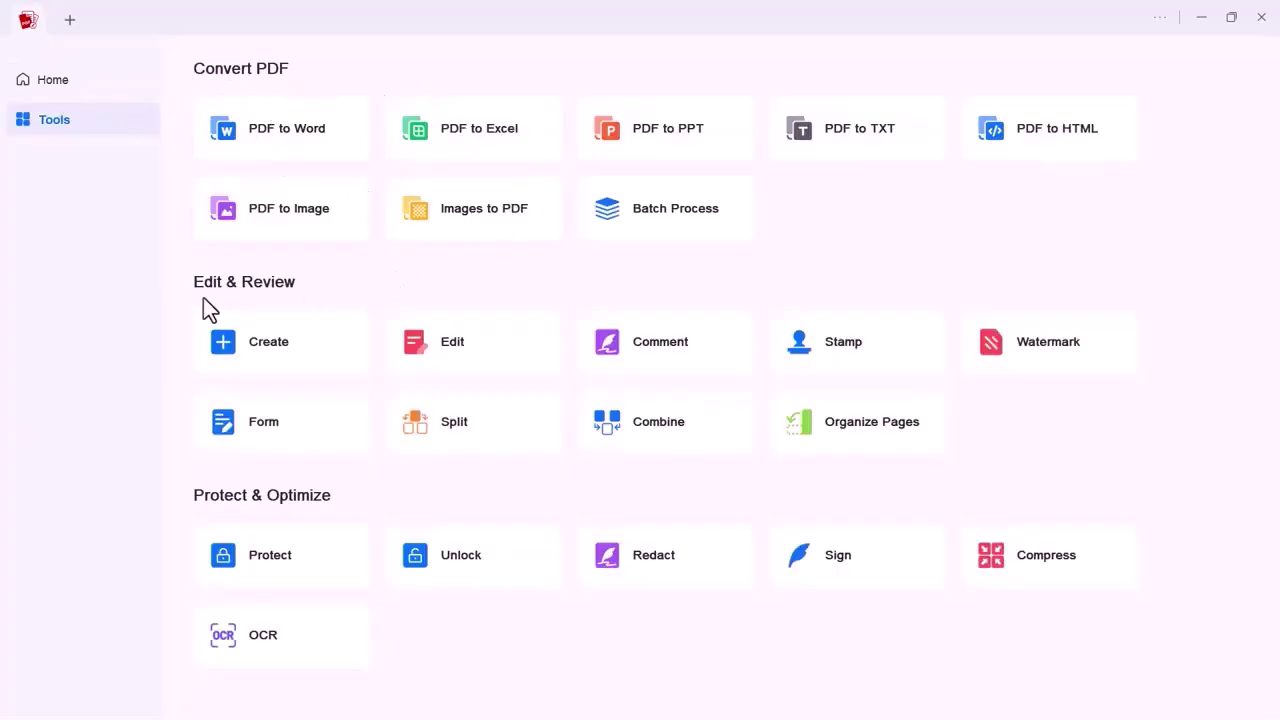
pyautogui.hotkey('ctrl', 'o')
pyautogui.click(109, 404)
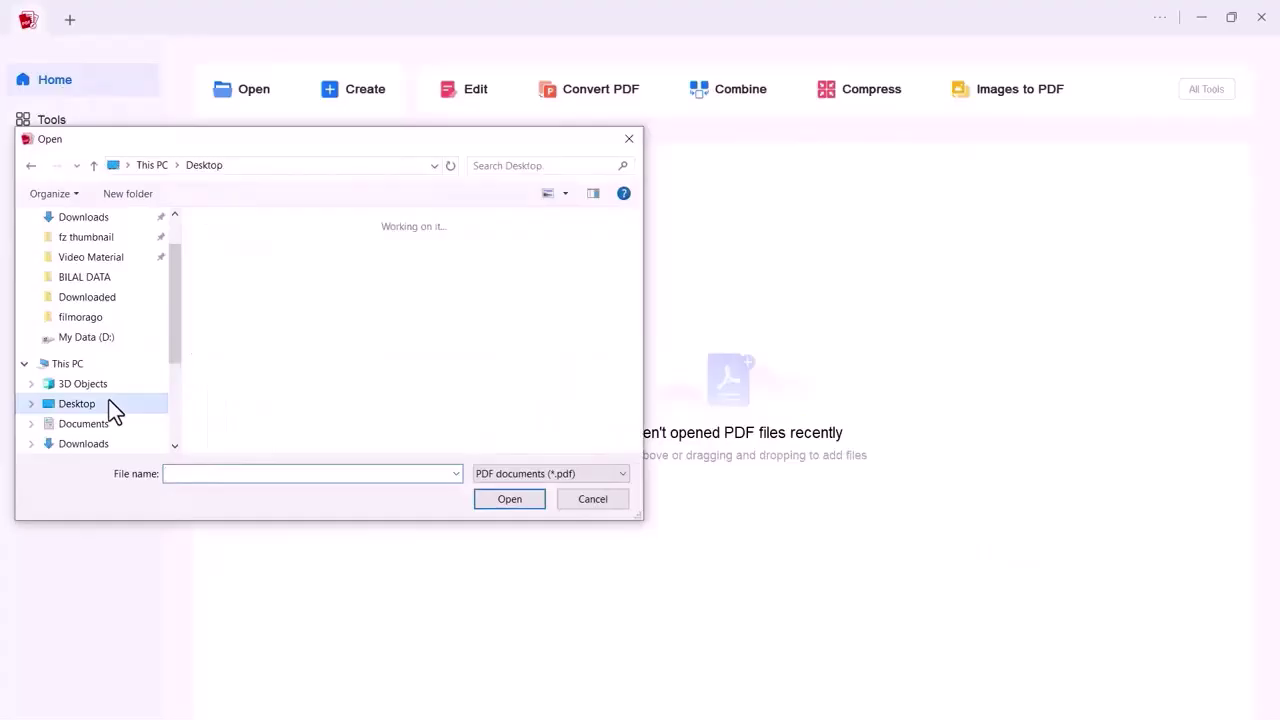
pyautogui.click(385, 378)
pyautogui.click(512, 507)
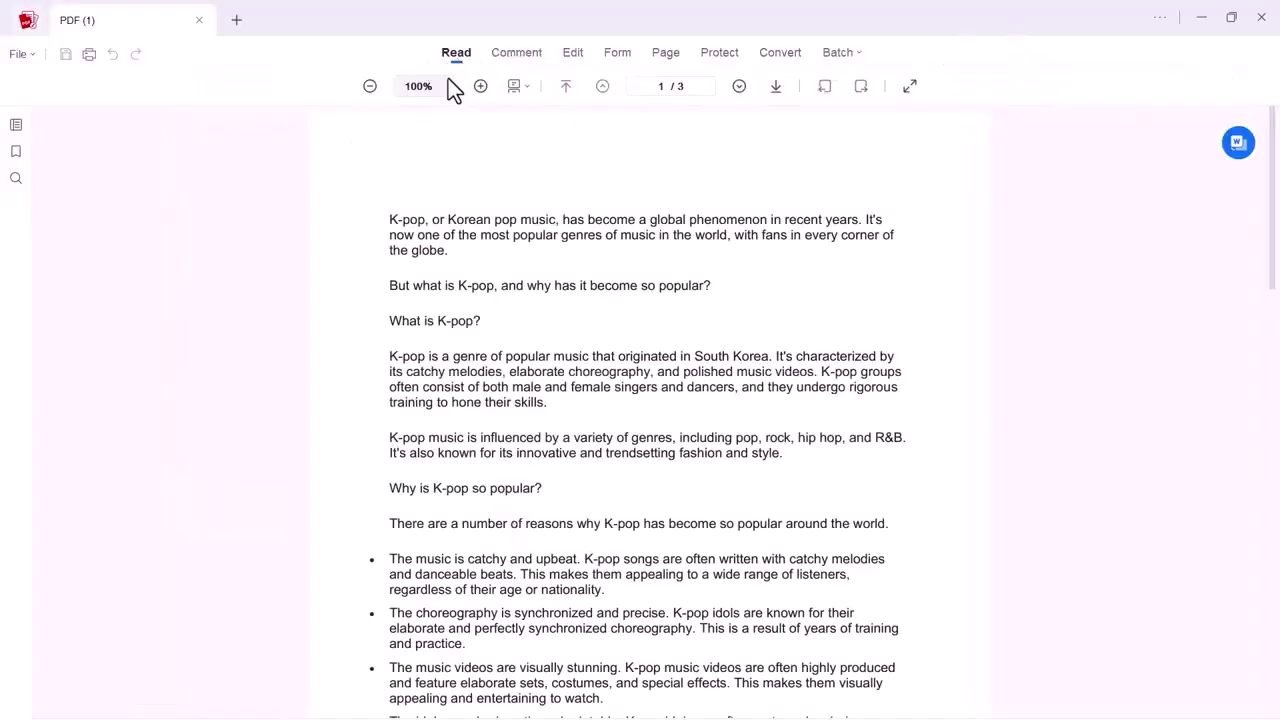
pyautogui.click(449, 84)
pyautogui.click(497, 115)
# Step: Highlight the heading "What is K-pop?" on page 1 in yellow
pyautogui.click(532, 55)
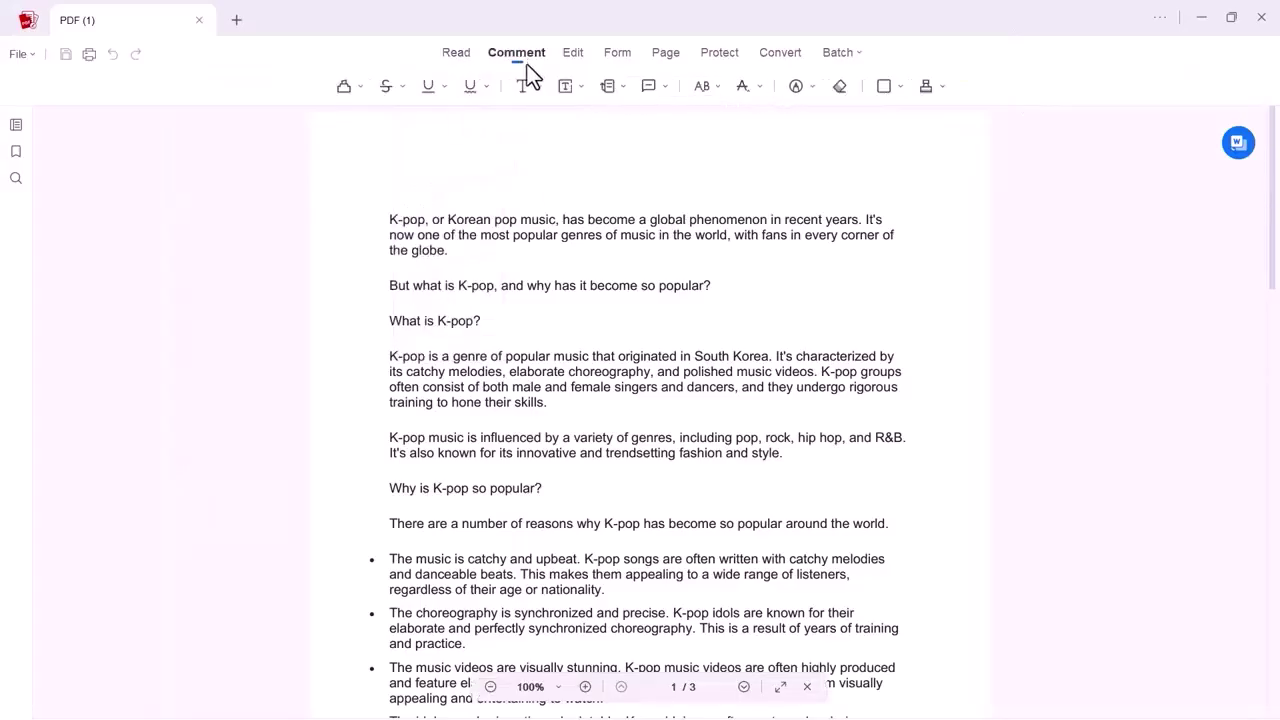
pyautogui.click(342, 90)
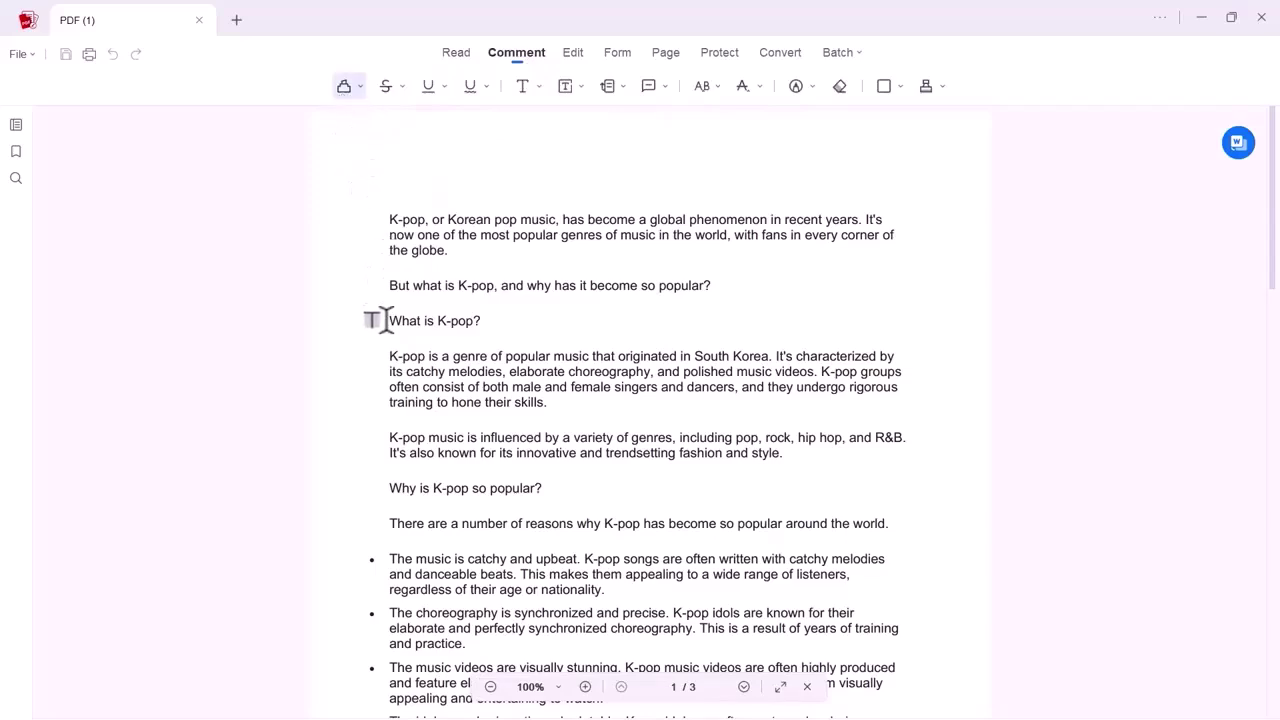
pyautogui.moveTo(386, 320); pyautogui.dragTo(486, 322)
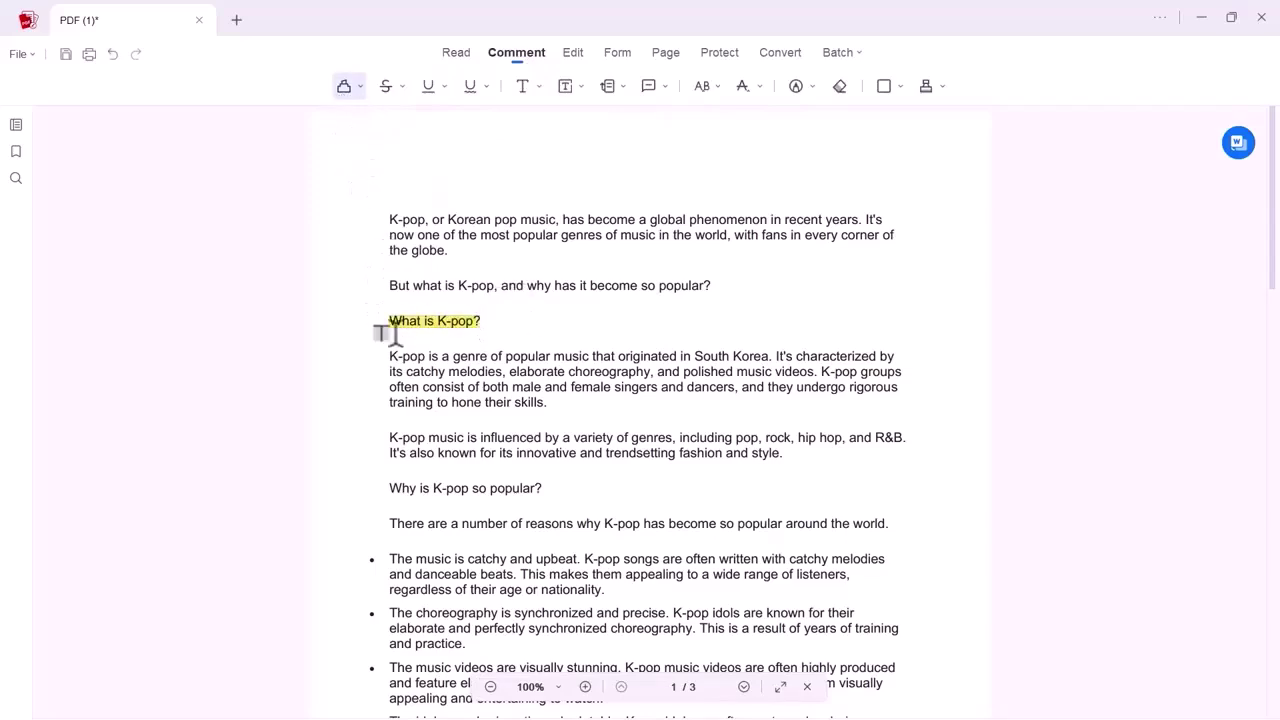
# Step: Strike through "But what is K-pop" and underline the heading "Why is K-pop so popular?"
pyautogui.click(390, 90)
pyautogui.moveTo(389, 286); pyautogui.dragTo(494, 287)
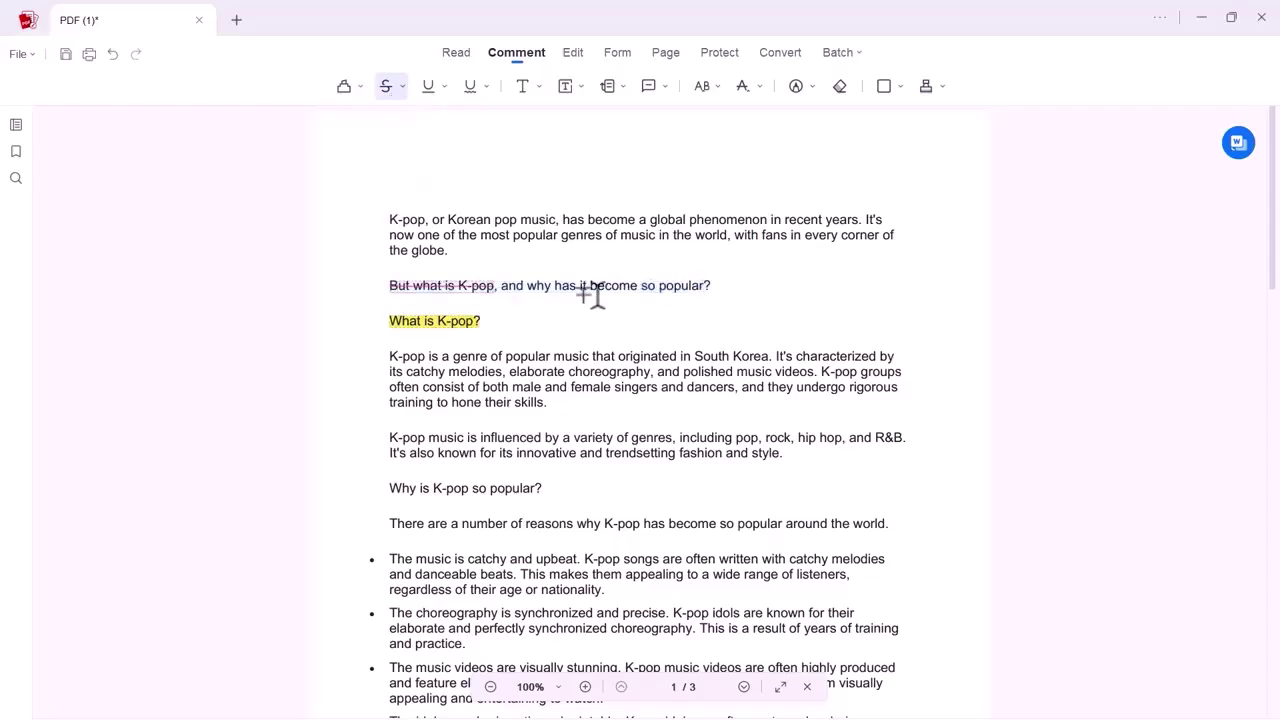
pyautogui.click(428, 86)
pyautogui.moveTo(386, 488); pyautogui.dragTo(560, 483)
# Step: Add the typewriter text "ACE PDF" centred in the blank area above the first paragraph
pyautogui.click(517, 85)
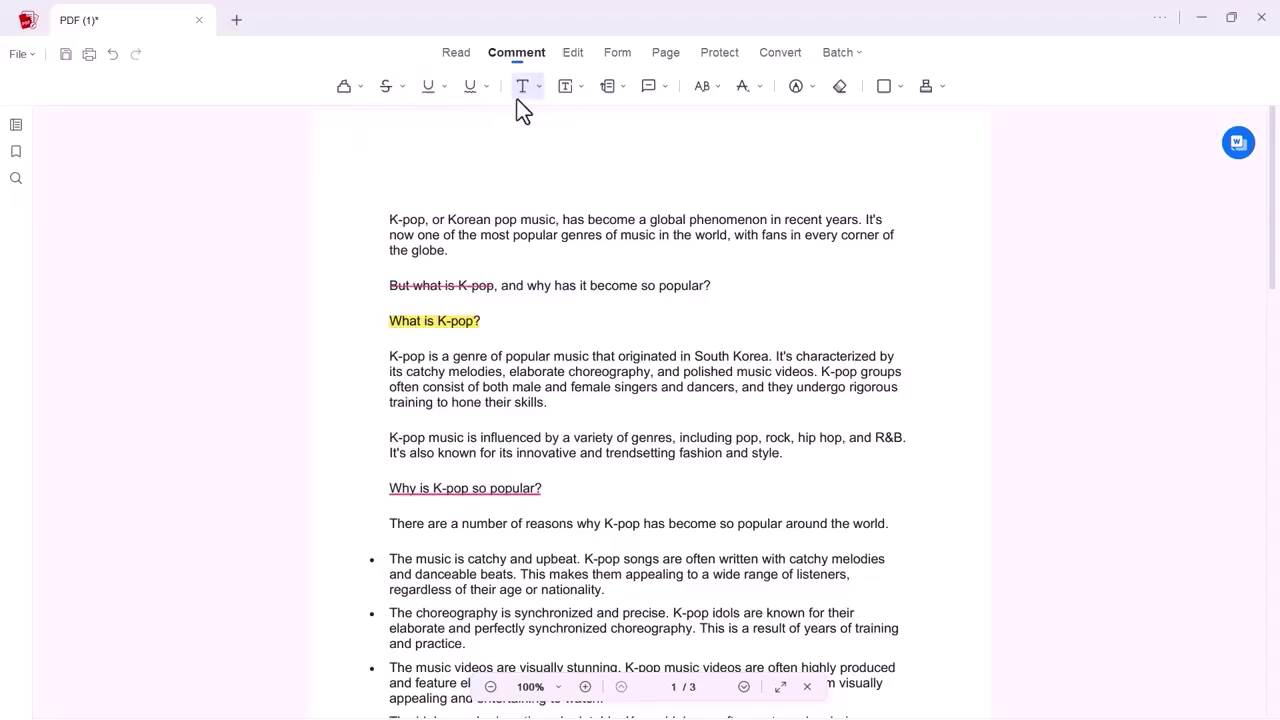
pyautogui.click(516, 160)
pyautogui.press('capslock')
pyautogui.write('ACE PDF')
# Step: Draw a text box in the upper-right corner of page 1 containing "19-FEB-2024"
pyautogui.click(566, 88)
pyautogui.moveTo(752, 143); pyautogui.dragTo(869, 160)
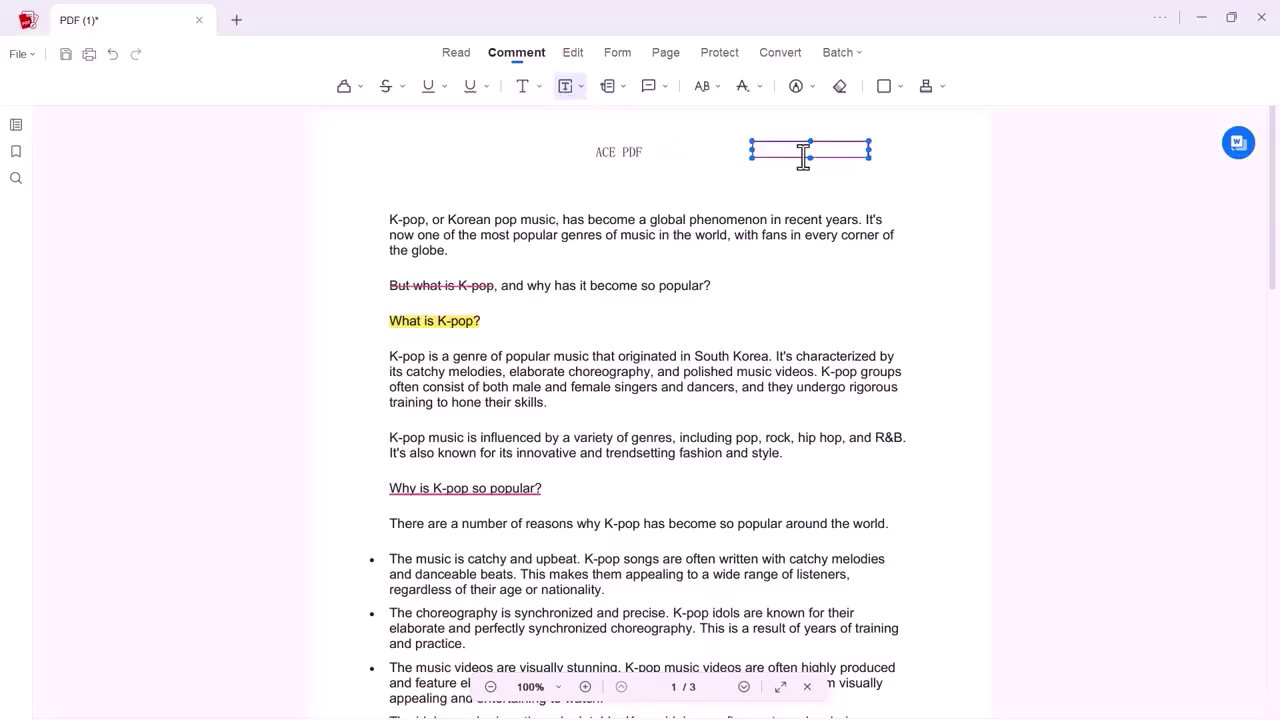
pyautogui.write('19-FEB-2024')
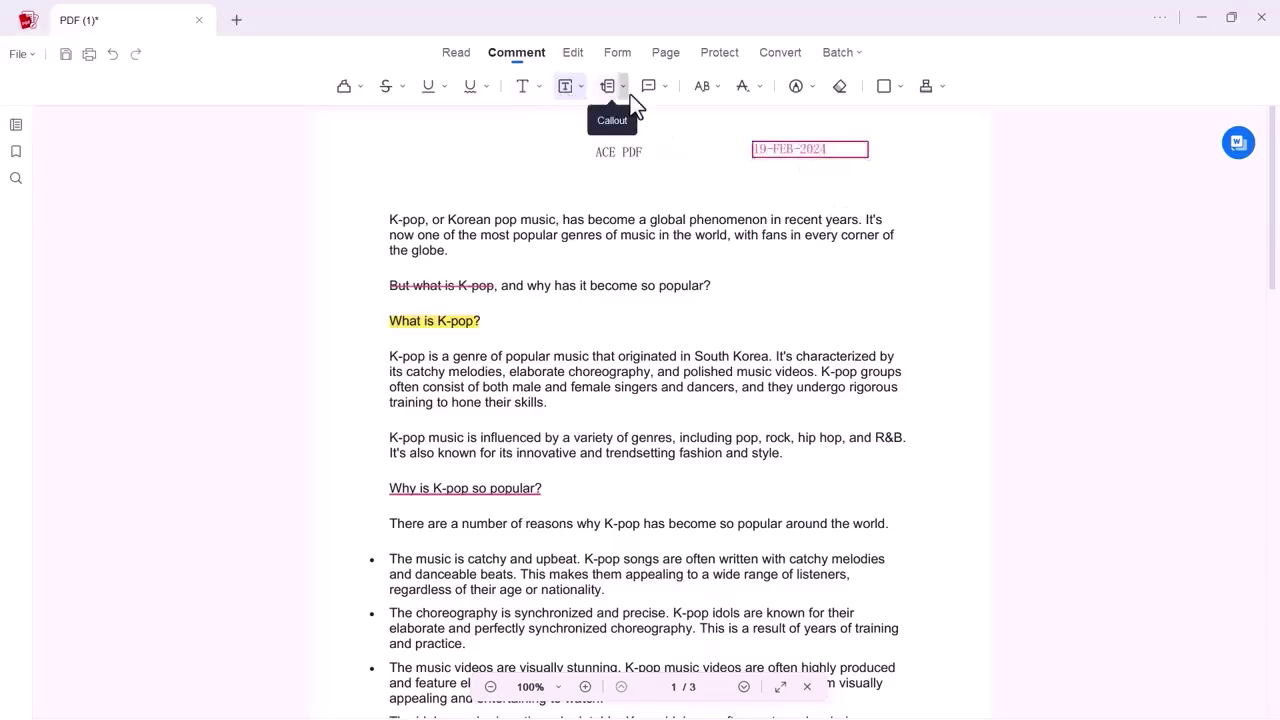
# Step: Draw an empty callout pointing at the "ACE PDF" text and place a note beside the partly struck-through line
pyautogui.click(630, 94)
pyautogui.click(608, 90)
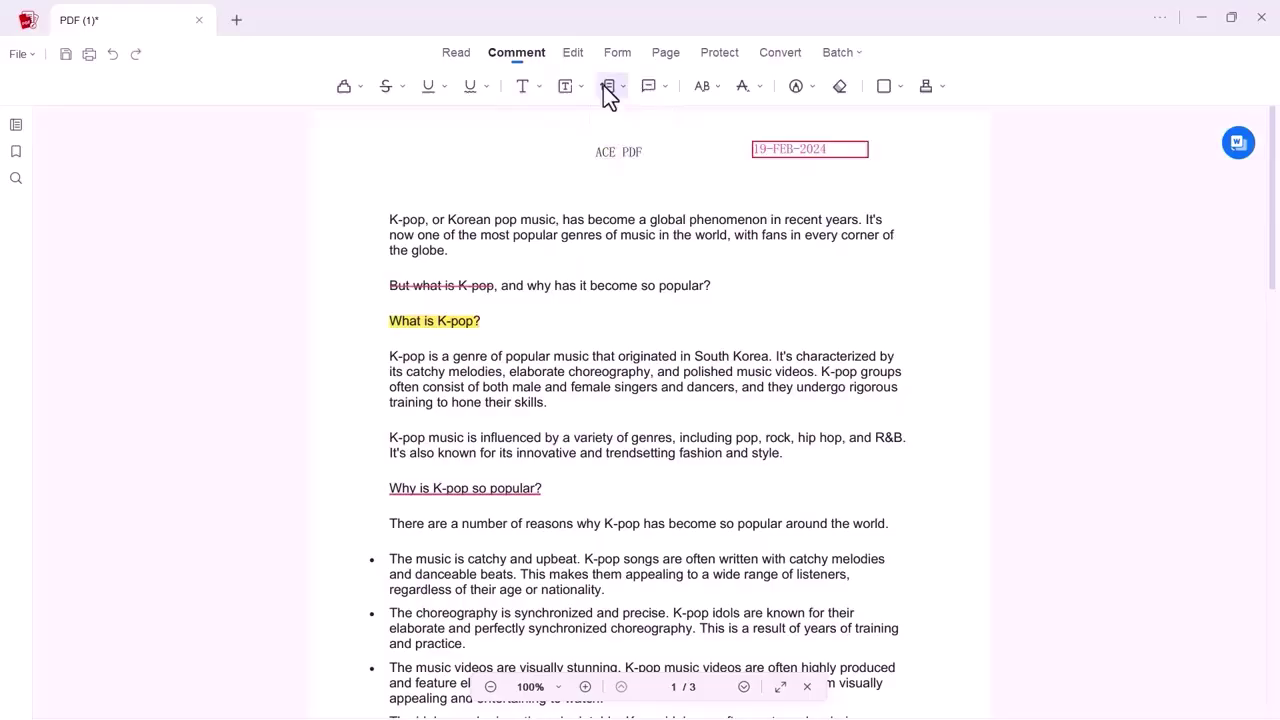
pyautogui.moveTo(565, 160); pyautogui.dragTo(348, 187)
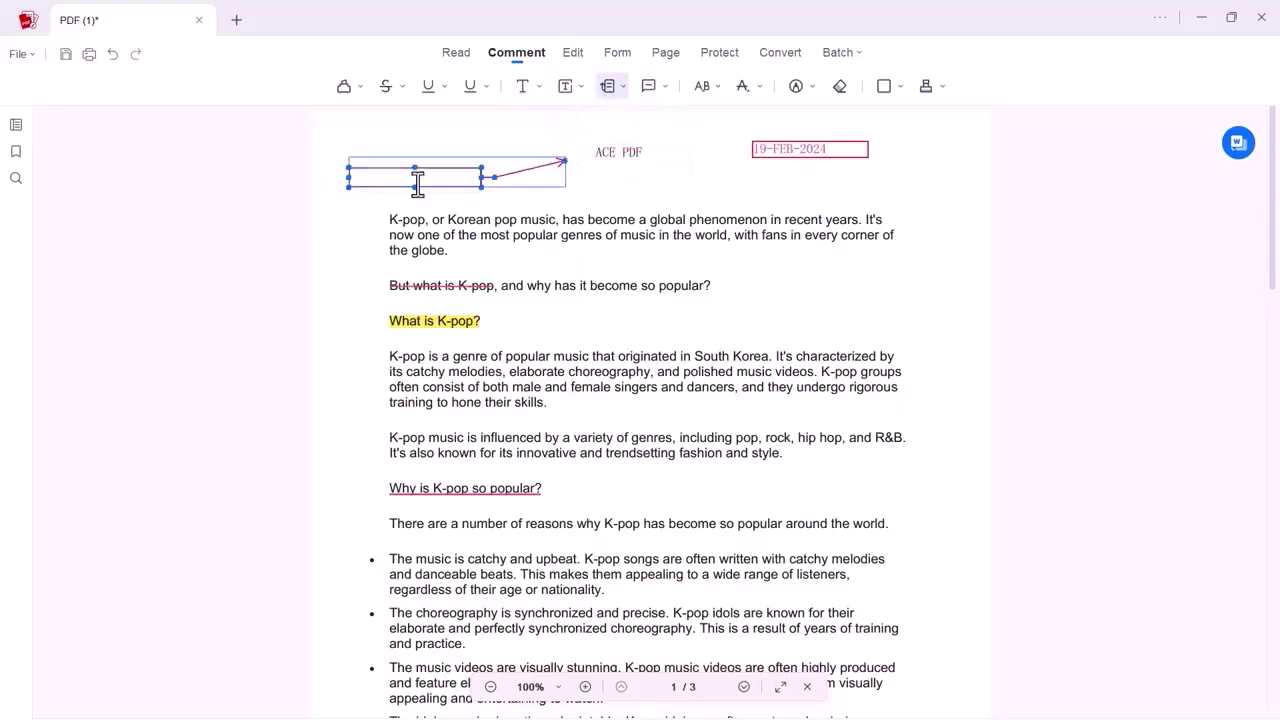
pyautogui.click(648, 88)
pyautogui.click(764, 281)
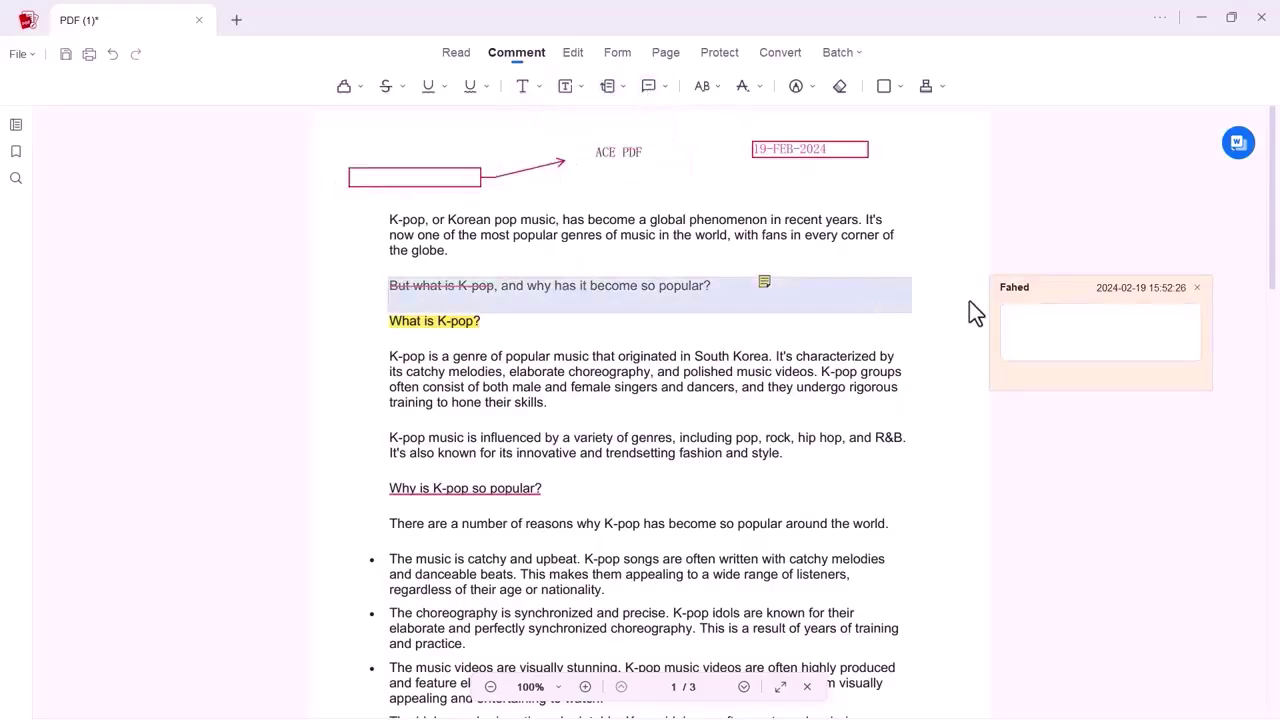
# Step: Place an APPROVED stamp in the lower-right corner of page 1, below the last paragraph
pyautogui.click(927, 88)
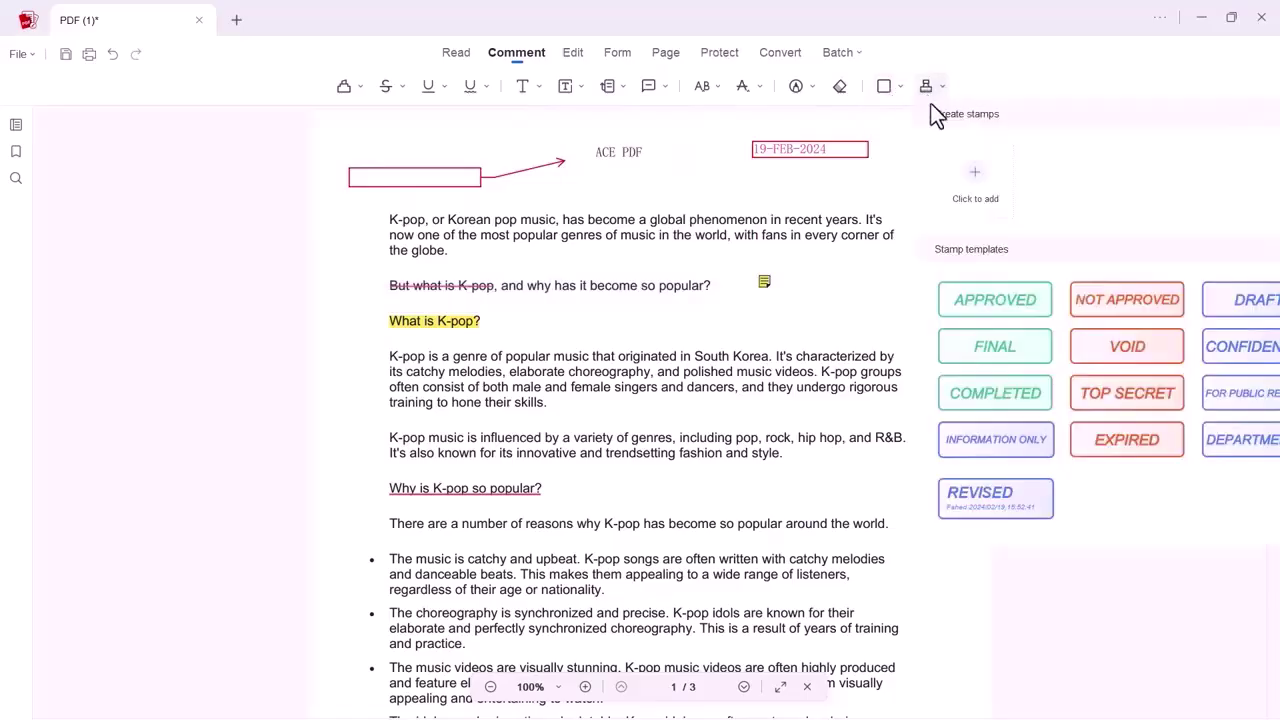
pyautogui.click(994, 299)
pyautogui.scroll(-6, 745, 313)
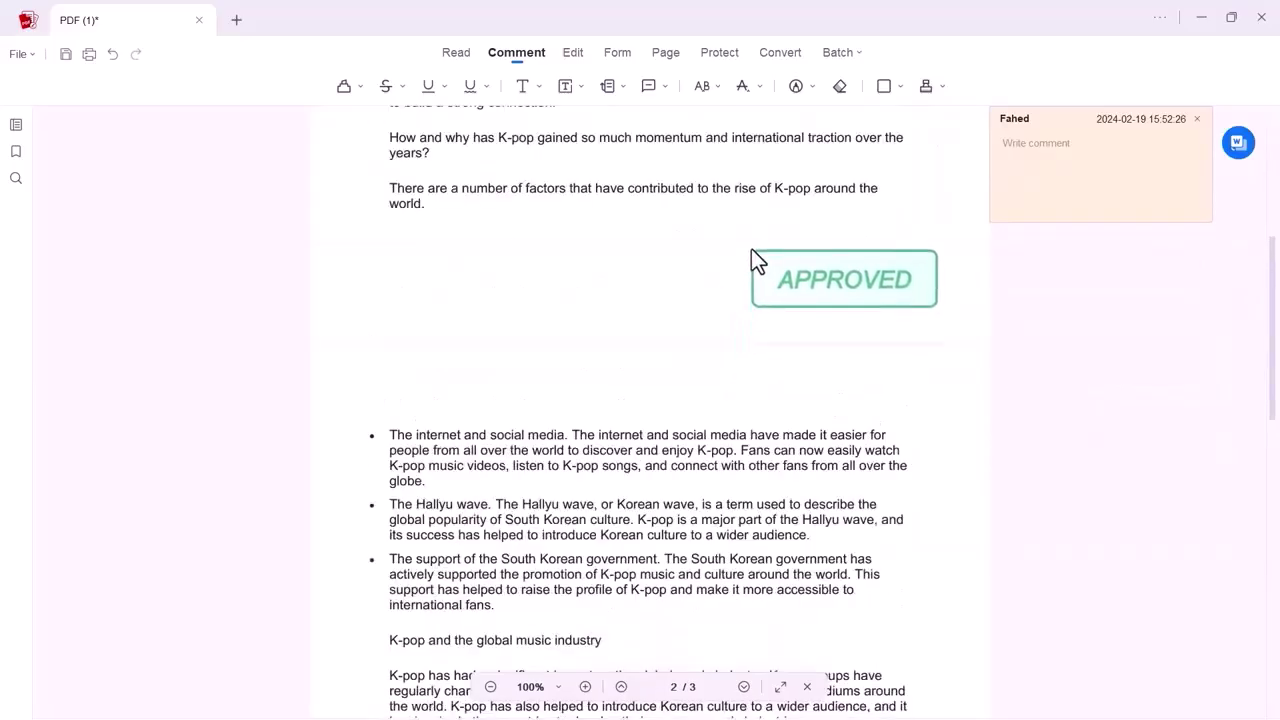
pyautogui.click(752, 252)
# Step: Using text-only editing, replace "of the globe" at the end of the first paragraph with ".. Hi How are you"
pyautogui.scroll(8, 709, 340)
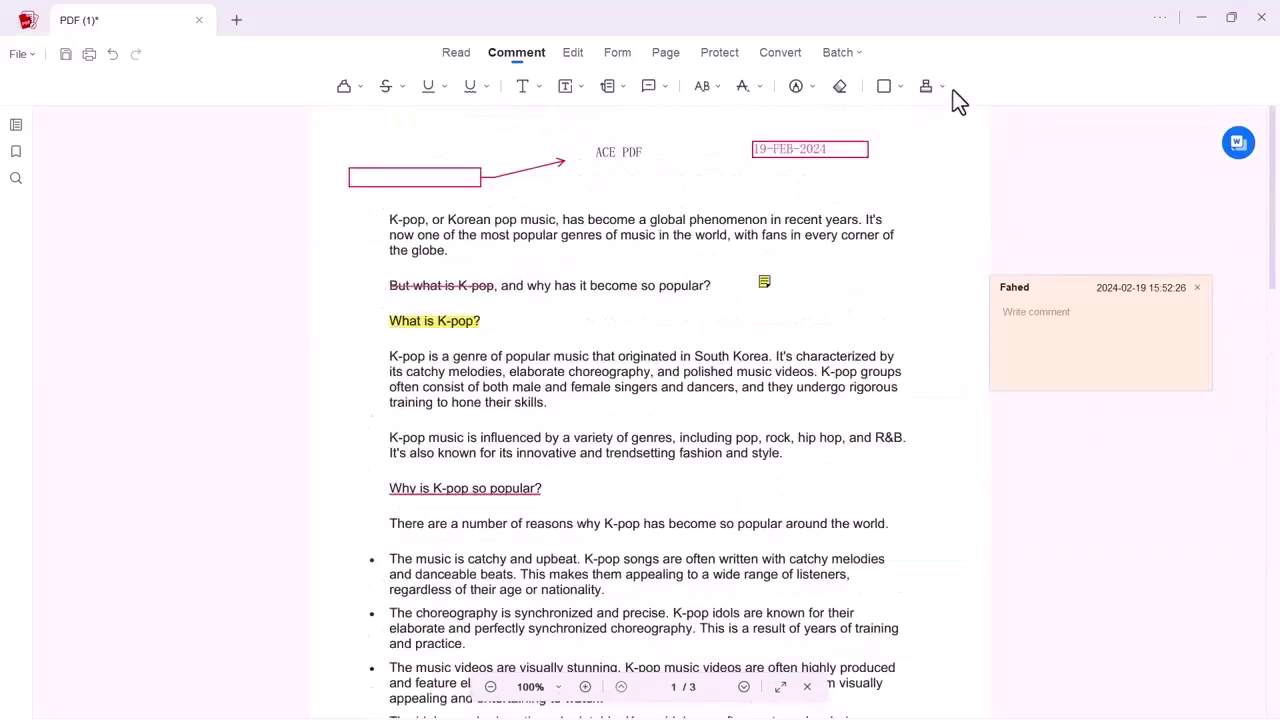
pyautogui.click(578, 56)
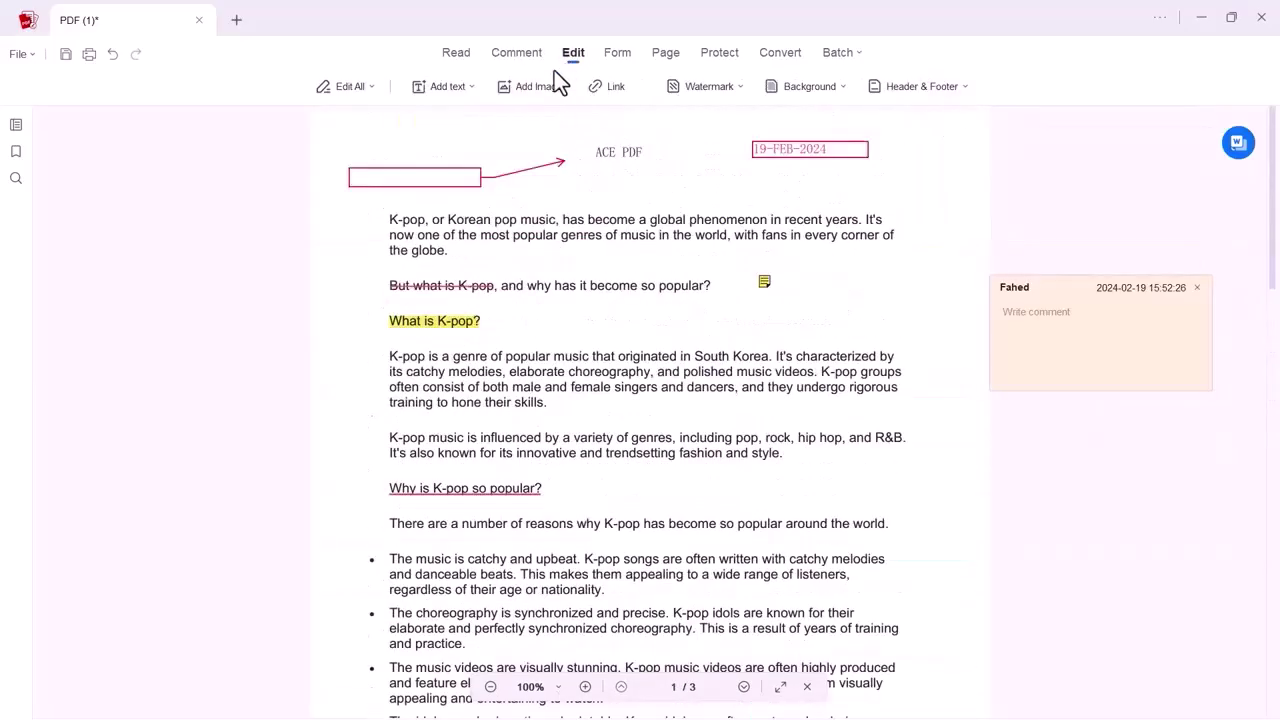
pyautogui.click(343, 88)
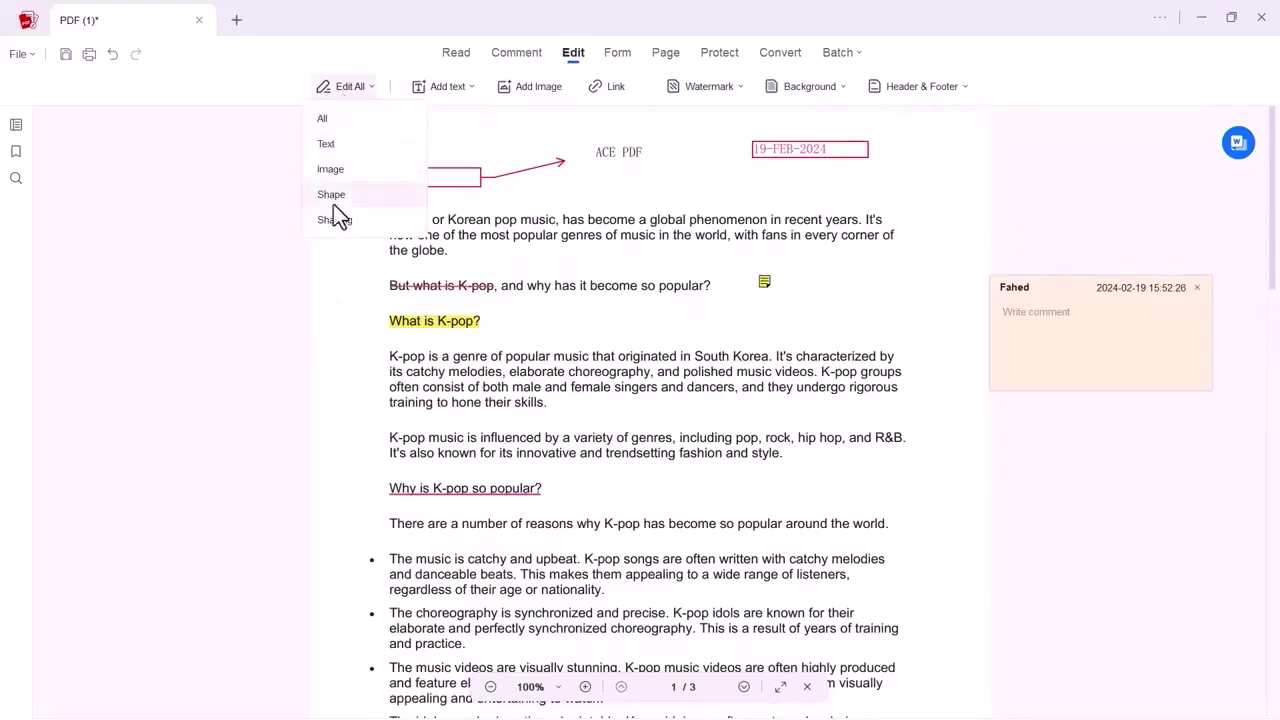
pyautogui.click(355, 144)
pyautogui.click(466, 250)
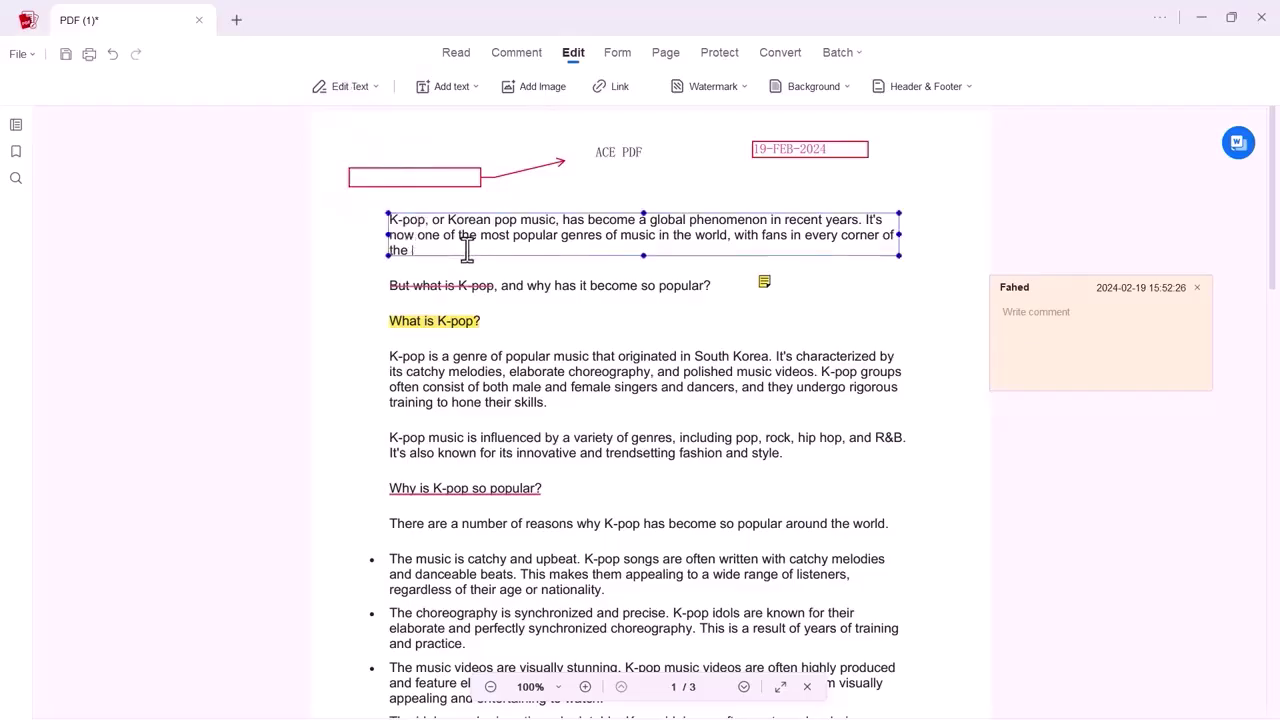
pyautogui.press('BackSpace')
pyautogui.press('BackSpace')
pyautogui.press('BackSpace')
pyautogui.press('BackSpace')
pyautogui.press('BackSpace')
pyautogui.press('BackSpace')
pyautogui.press('BackSpace')
pyautogui.press('BackSpace')
pyautogui.write('. Hi')
pyautogui.press('capslock')
pyautogui.write('How are')
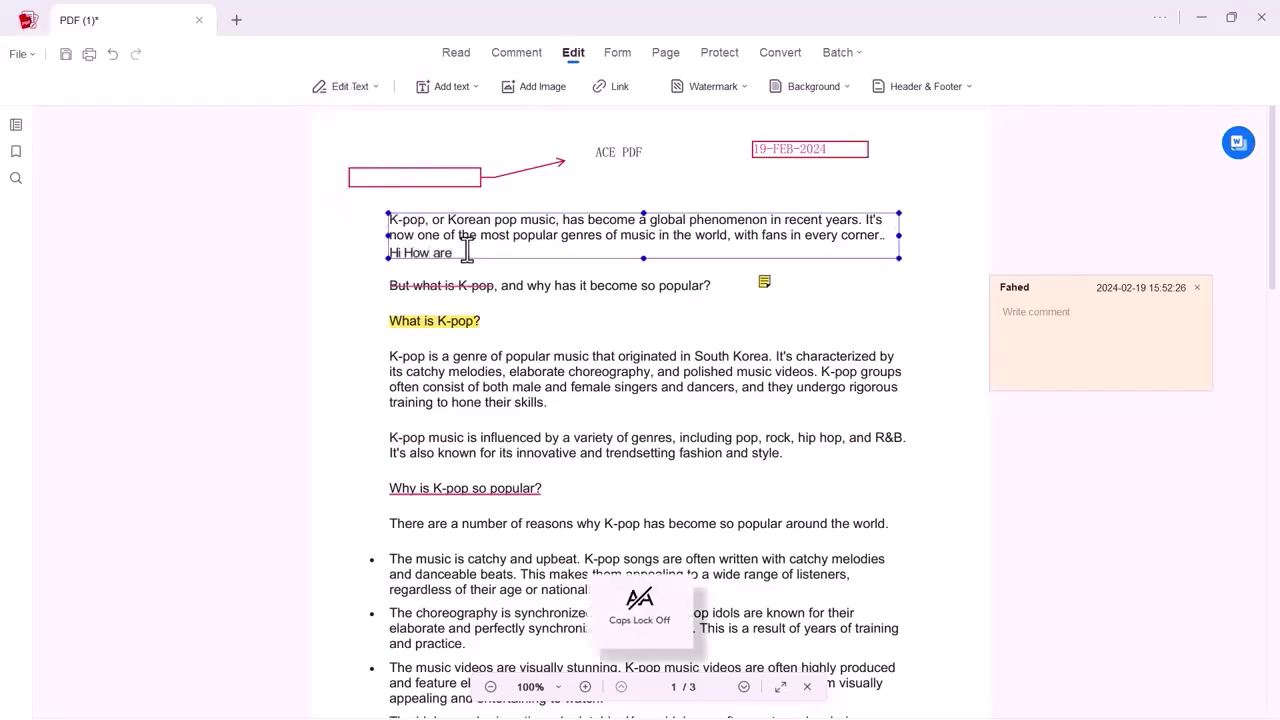
pyautogui.write(' you')
pyautogui.press('Tab')
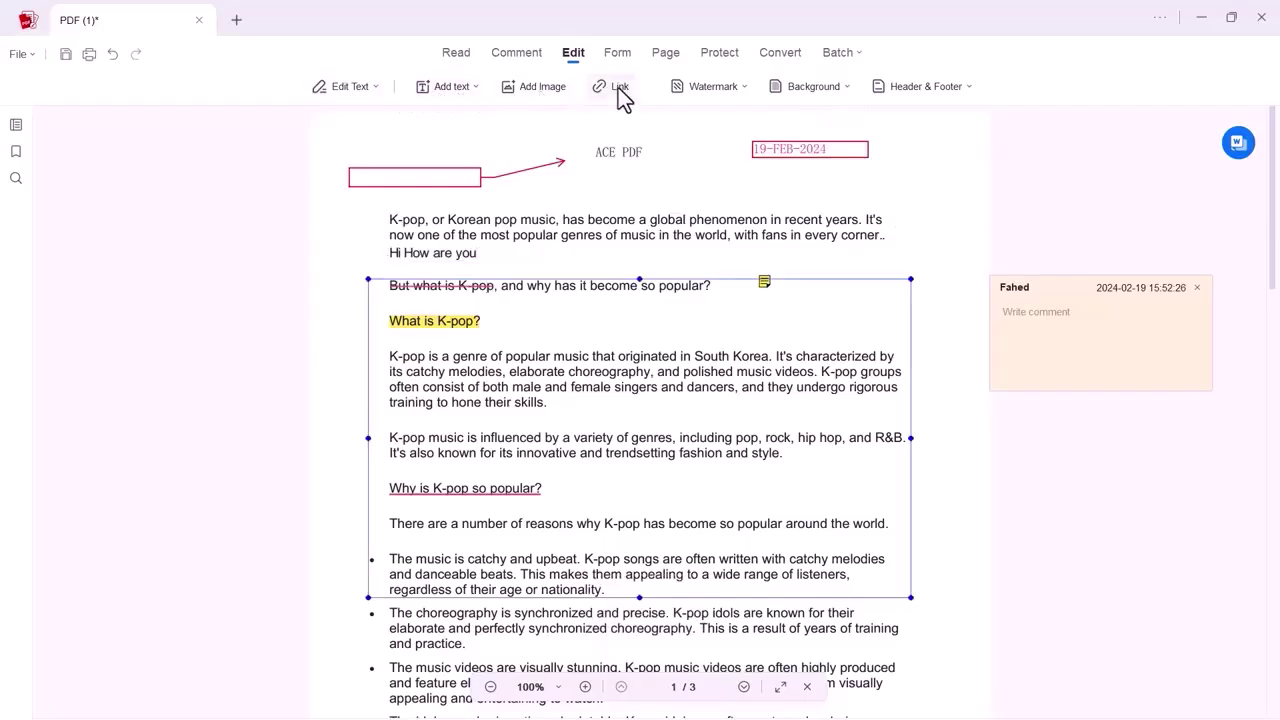
pyautogui.click(700, 92)
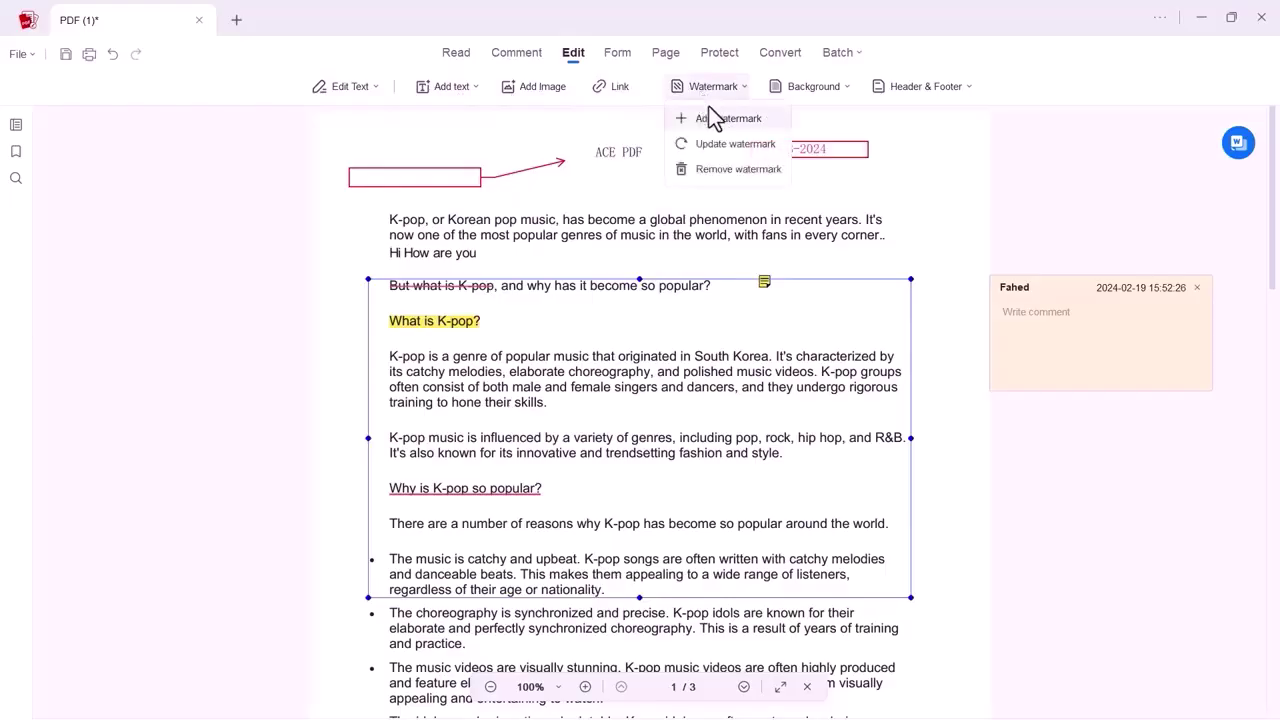
pyautogui.click(711, 117)
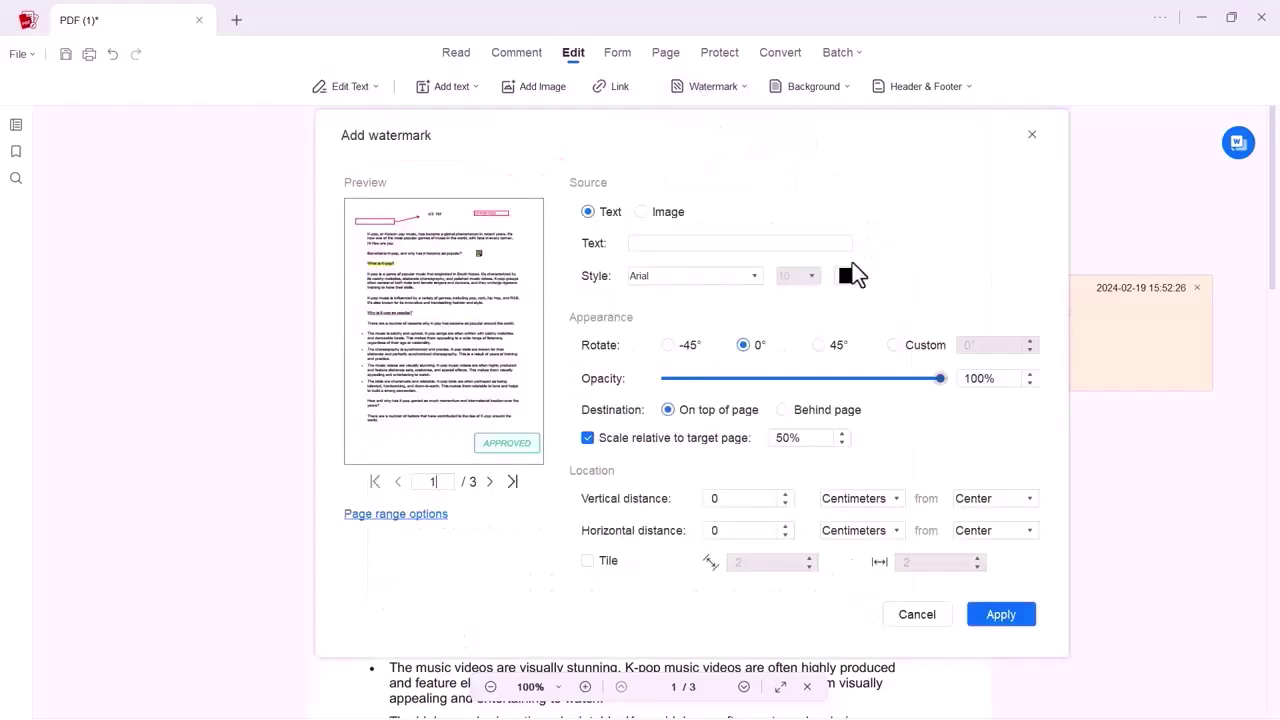
pyautogui.click(747, 89)
pyautogui.click(821, 89)
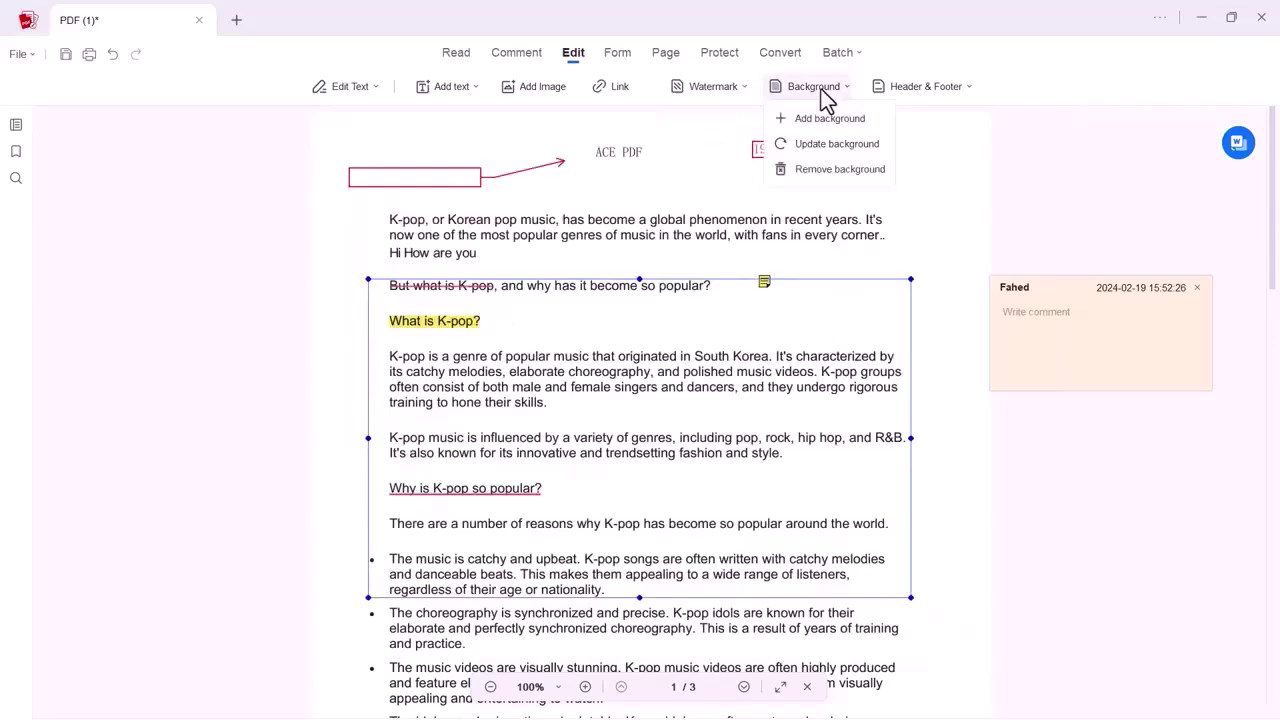
# Step: Add a check box form field beside the highlighted heading "What is K-pop?"
pyautogui.click(618, 55)
pyautogui.click(618, 55)
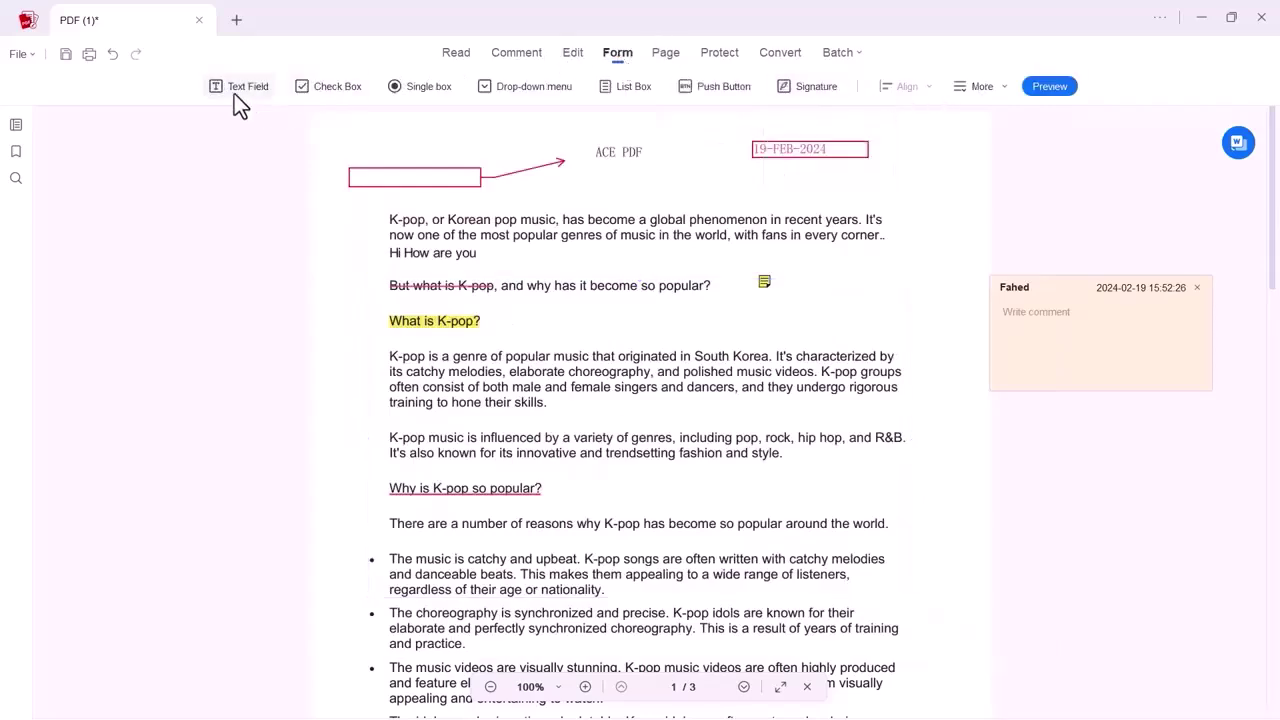
pyautogui.click(340, 88)
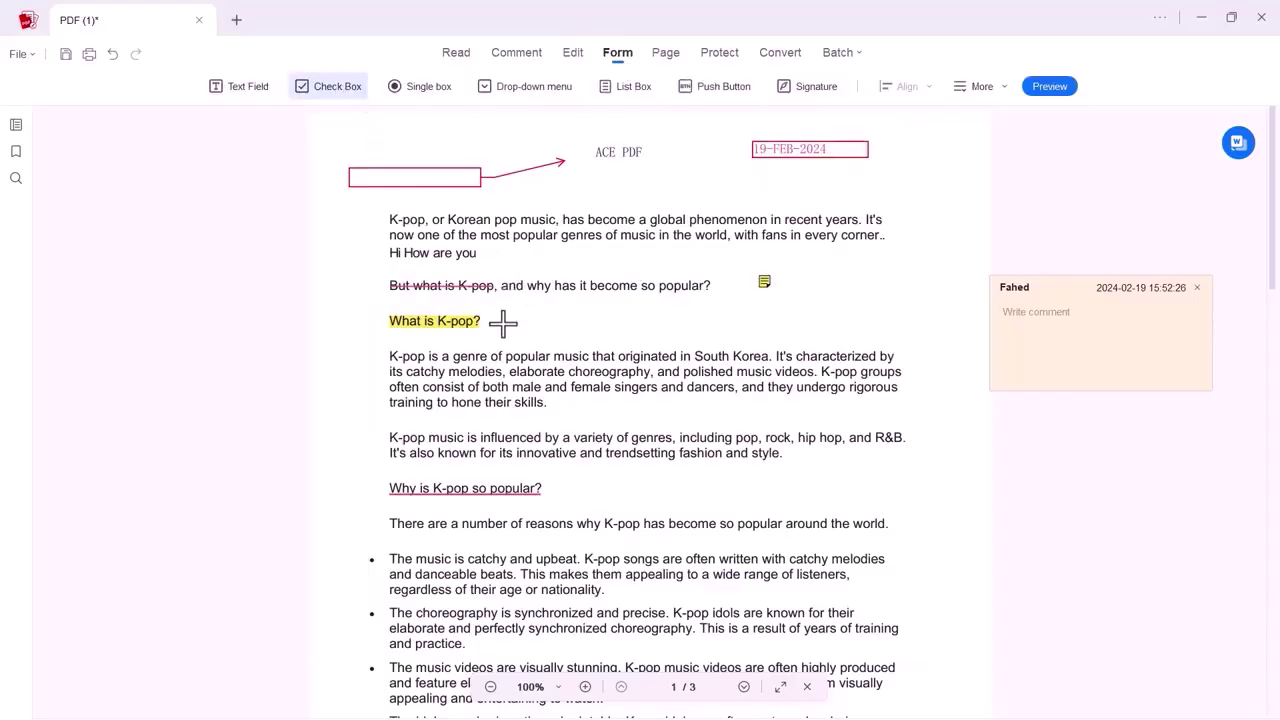
pyautogui.moveTo(503, 321); pyautogui.dragTo(575, 329)
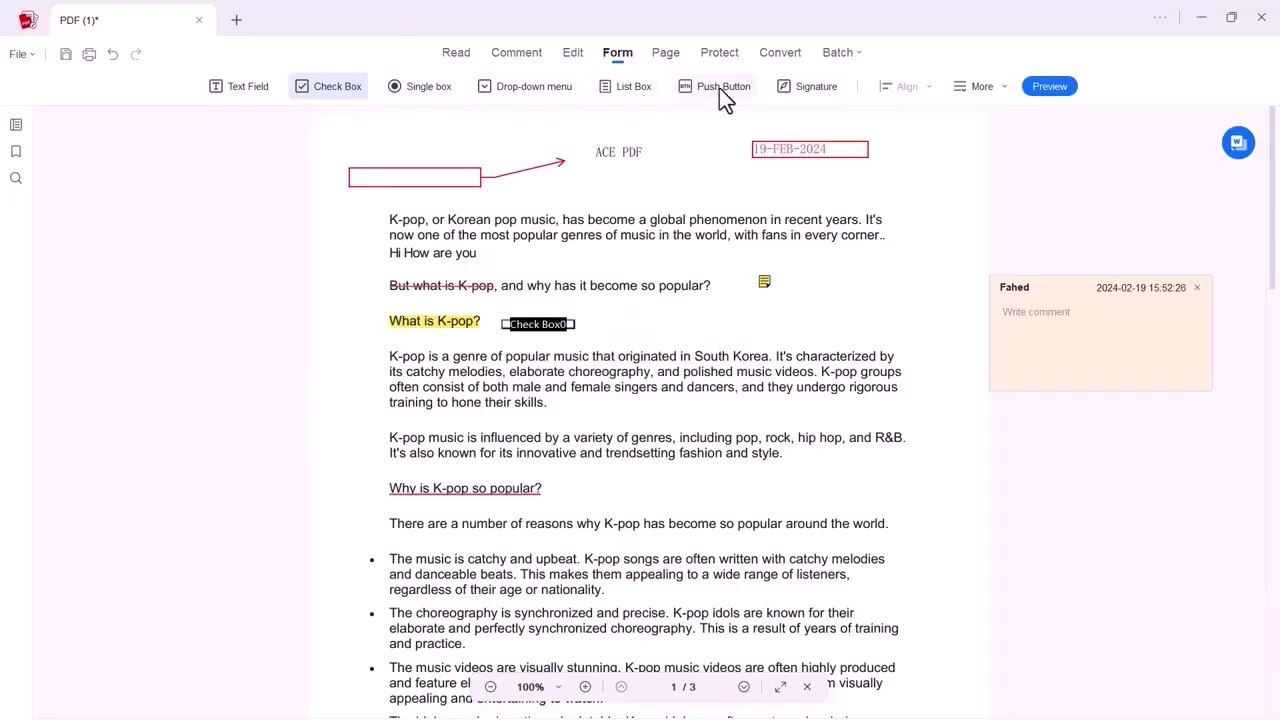
# Step: Draw a signature field below the last paragraph of page 1, level with the APPROVED stamp
pyautogui.click(800, 87)
pyautogui.scroll(-5, 805, 258)
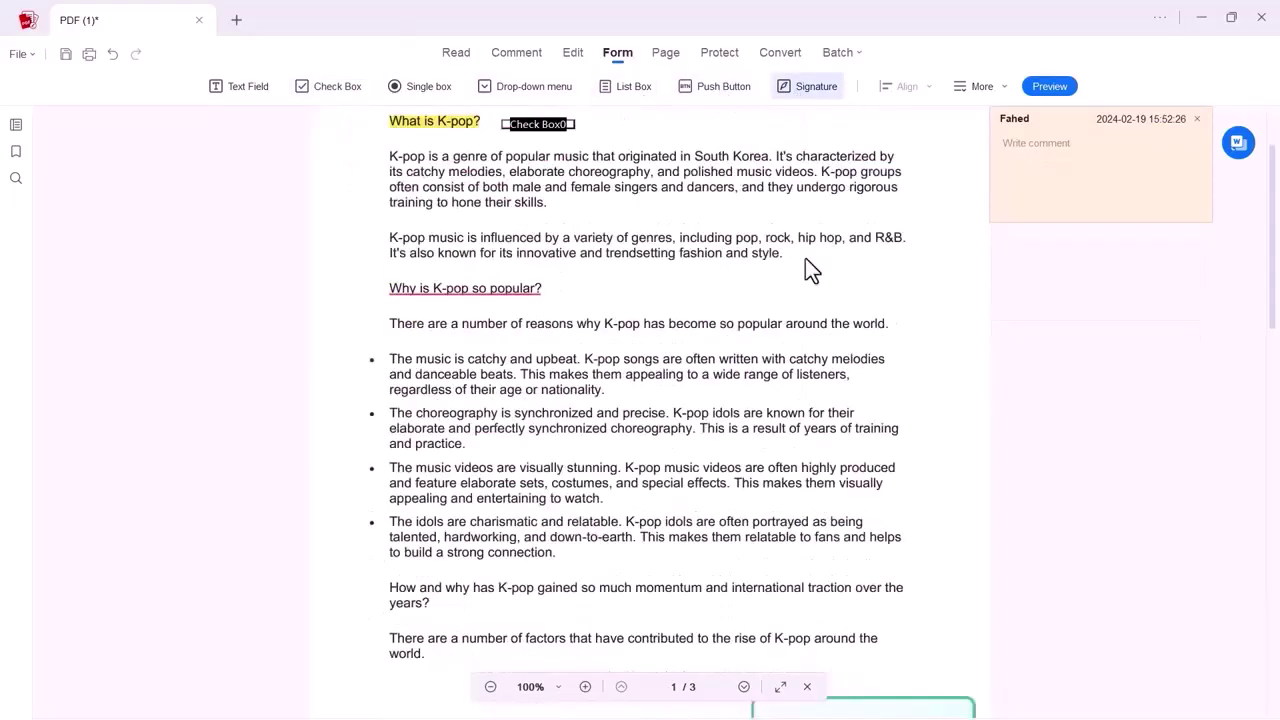
pyautogui.moveTo(398, 396); pyautogui.dragTo(524, 438)
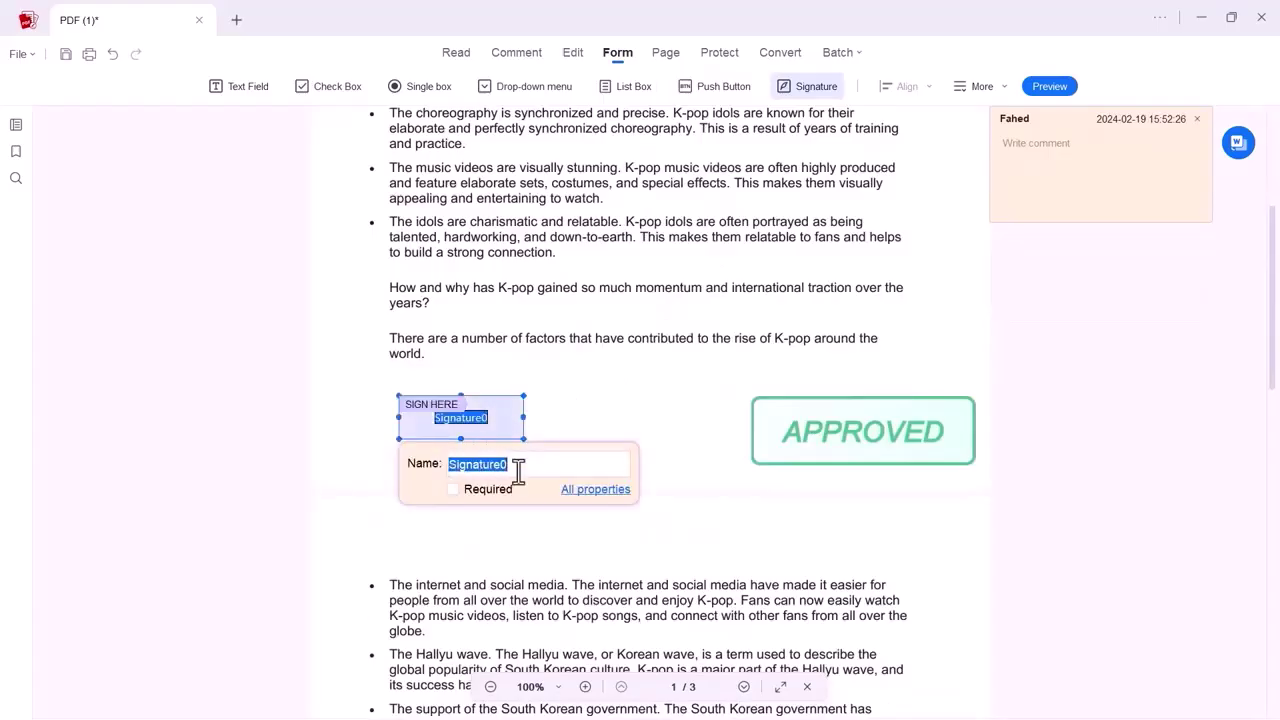
# Step: Name the new signature field "TECH PRO"
pyautogui.write('TECH PTO')
pyautogui.press('BackSpace')
pyautogui.press('BackSpace')
pyautogui.write('RO')
pyautogui.click(620, 434)
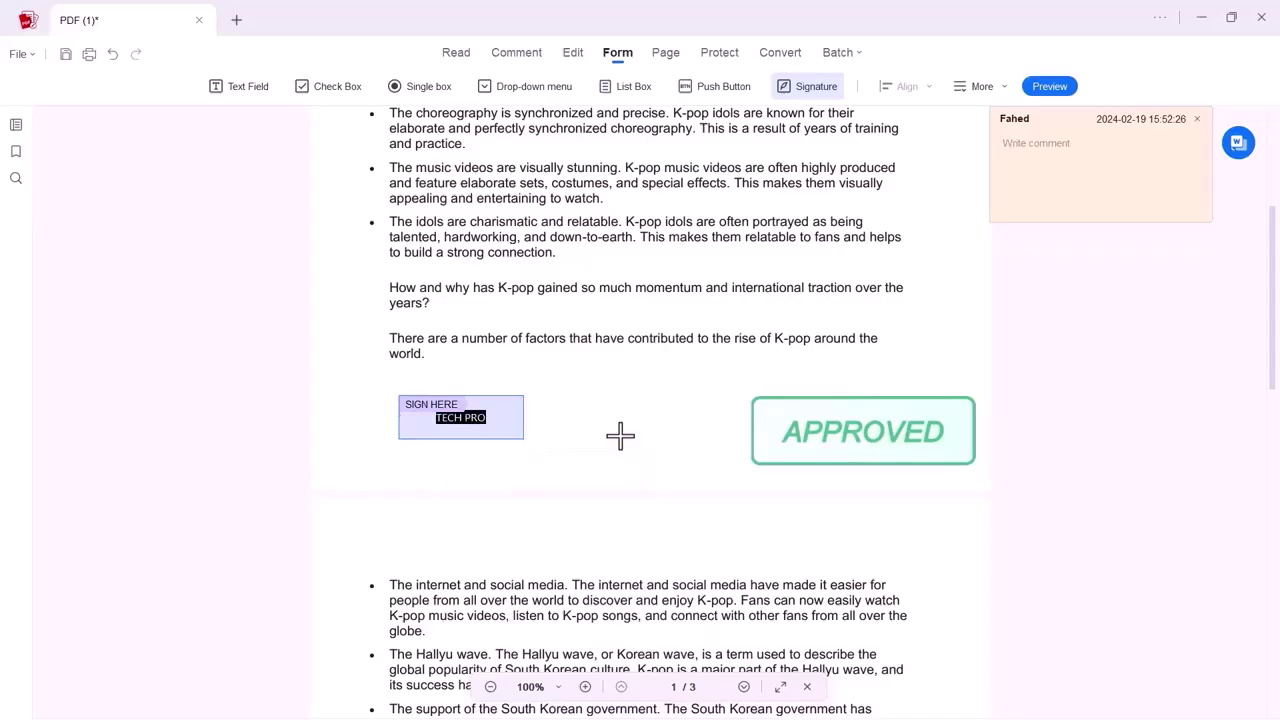
# Step: Create a handwritten signature by drawing it freehand and save it for use in the document
pyautogui.click(665, 54)
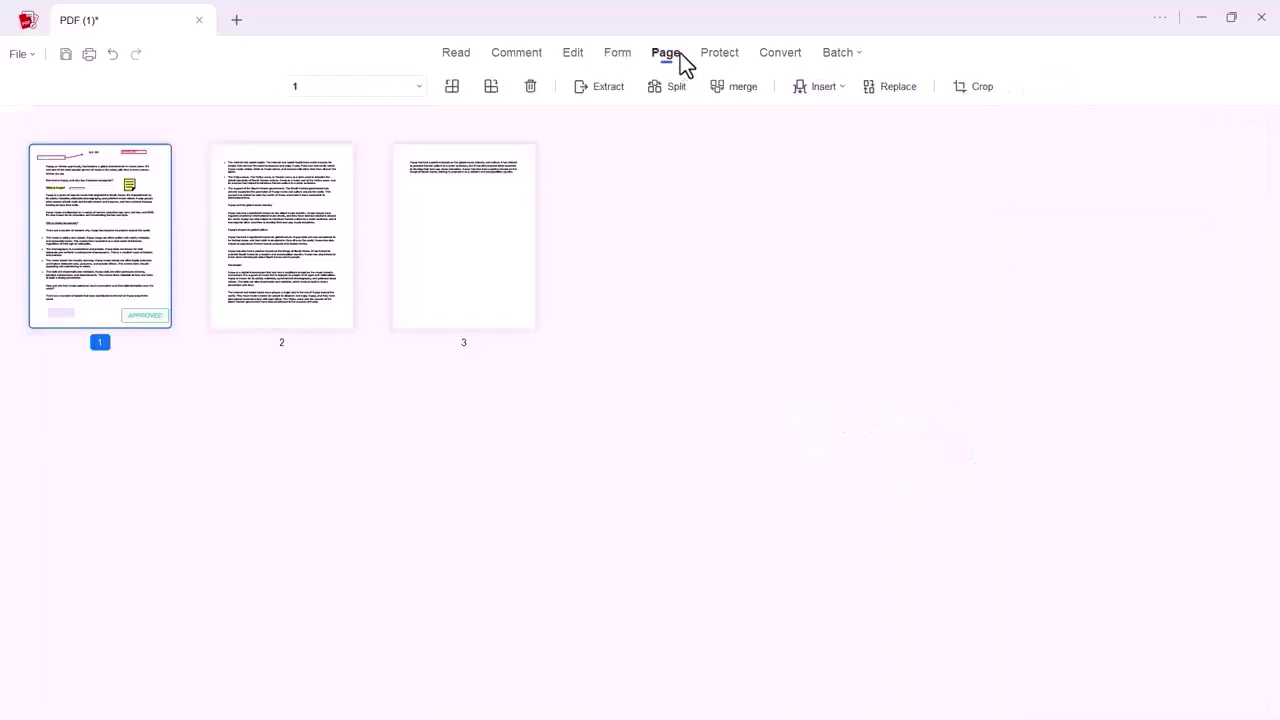
pyautogui.click(717, 55)
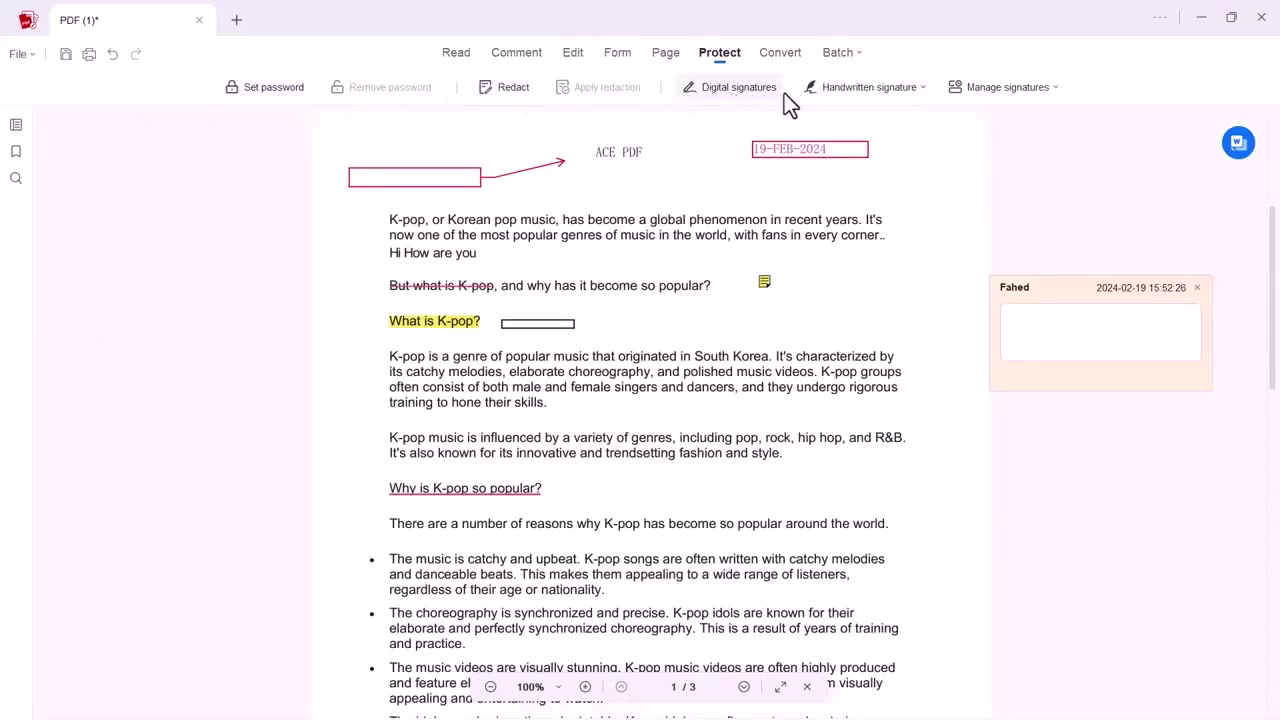
pyautogui.click(848, 88)
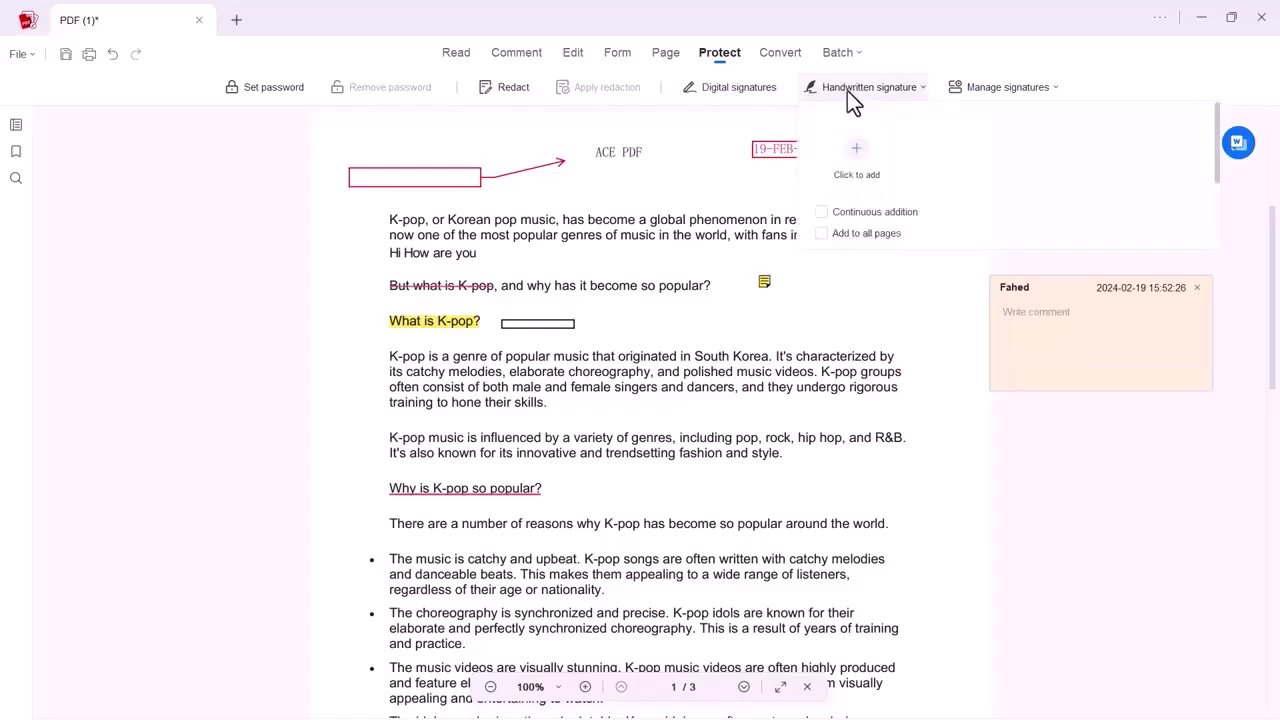
pyautogui.click(859, 149)
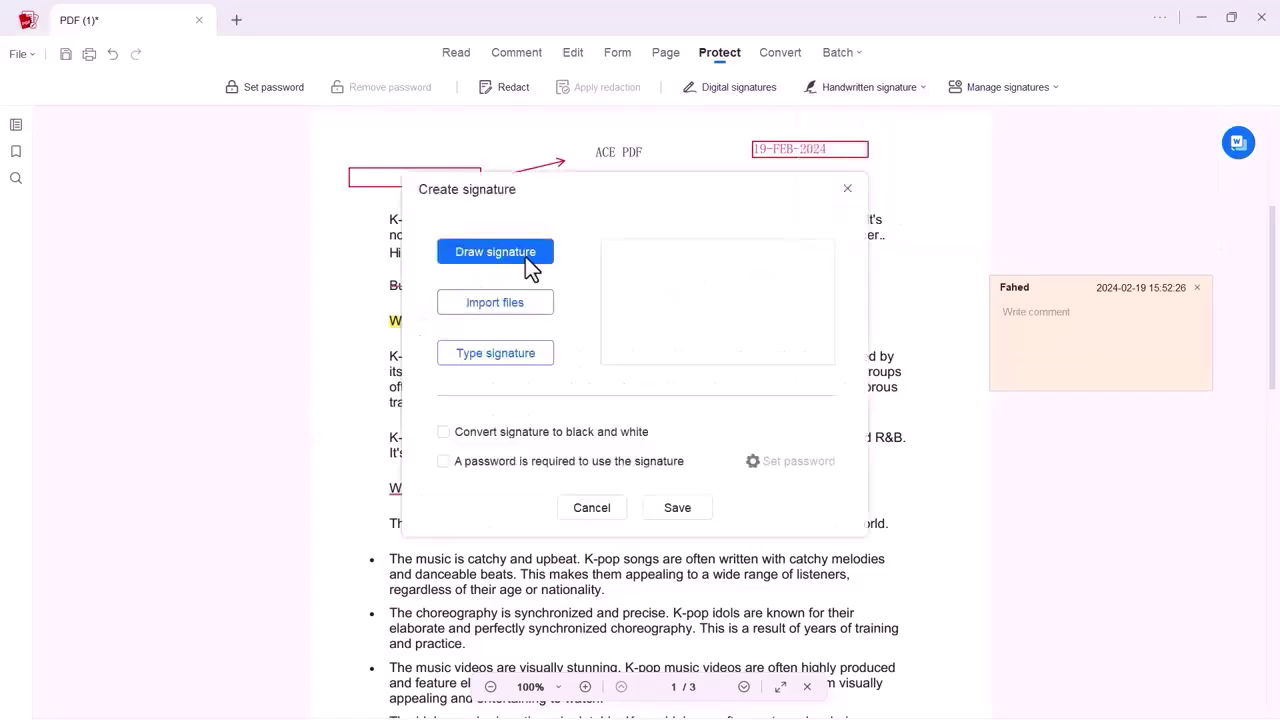
pyautogui.click(525, 257)
pyautogui.moveTo(449, 318)
pyautogui.mouseDown()
pyautogui.moveTo(542, 384)
pyautogui.moveTo(597, 392)
pyautogui.moveTo(837, 349)
pyautogui.mouseUp()
pyautogui.click(714, 486)
pyautogui.click(677, 507)
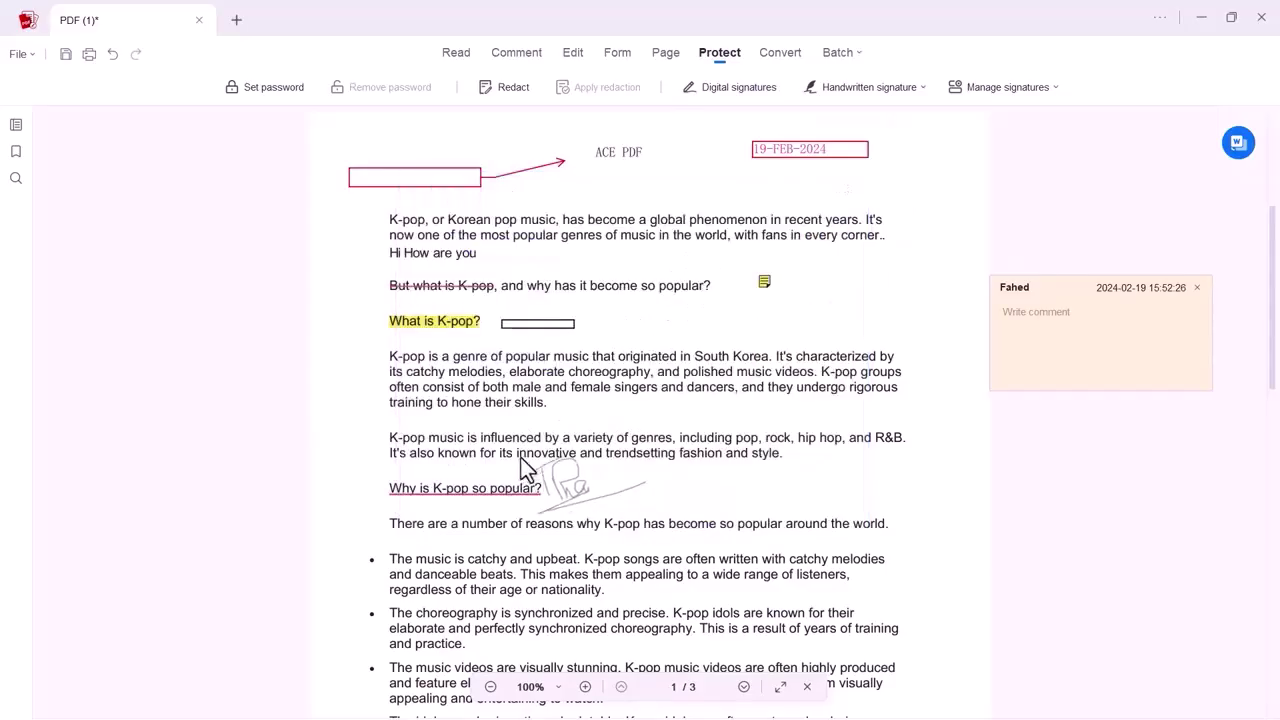
# Step: Place the drawn handwritten signature further down the document
pyautogui.scroll(-4, 528, 471)
pyautogui.click(573, 563)
pyautogui.scroll(4, 594, 457)
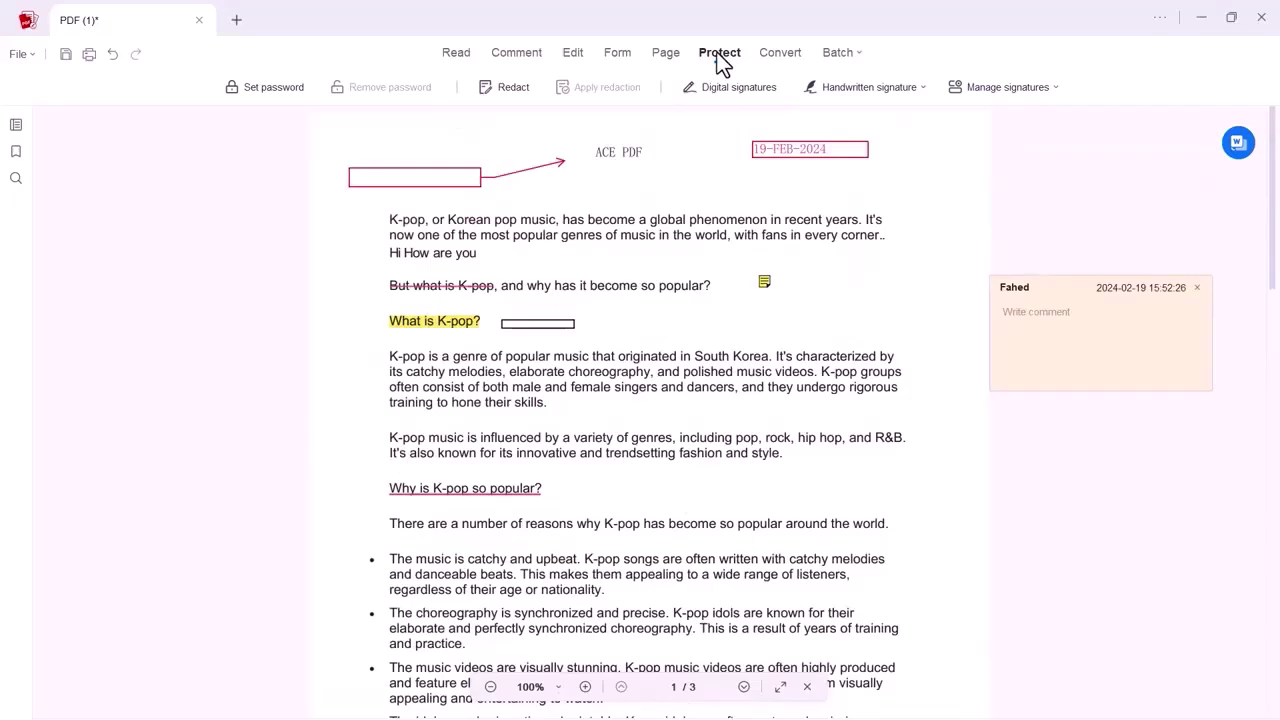
# Step: Convert PDF (1).pdf to Word (.docx) format, using the AcePDF documents folder for output
pyautogui.click(782, 57)
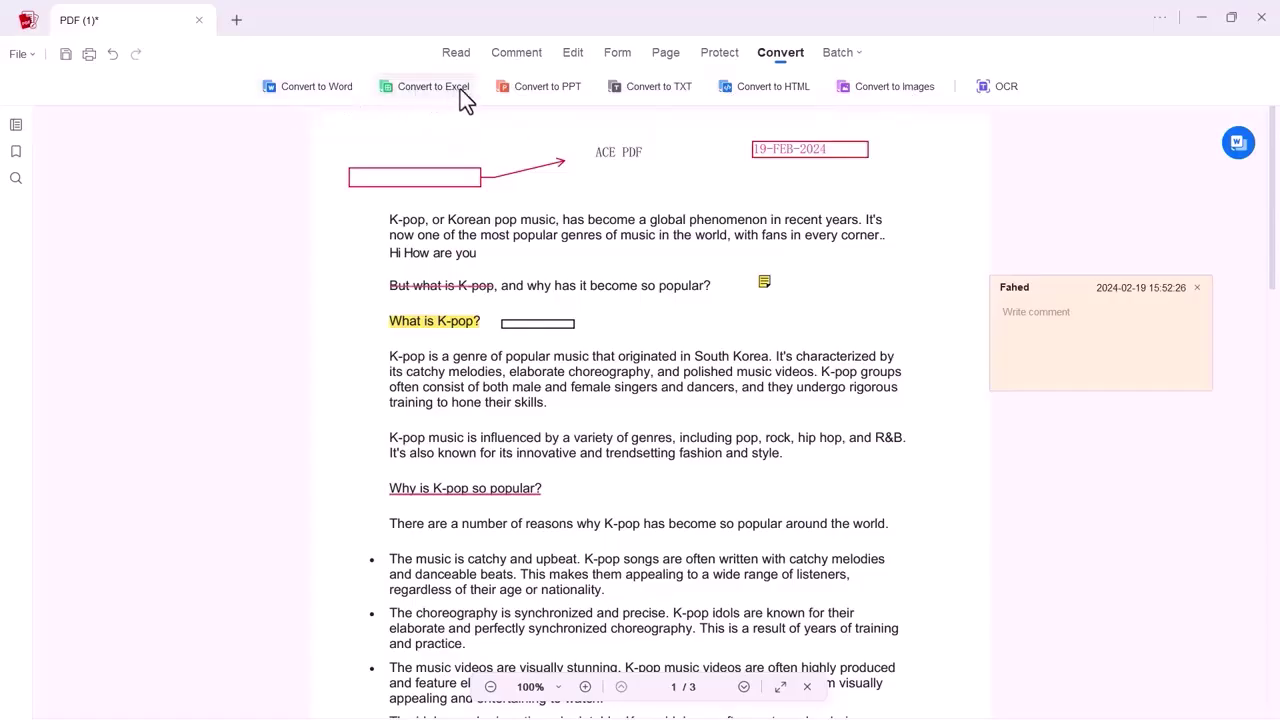
pyautogui.click(318, 94)
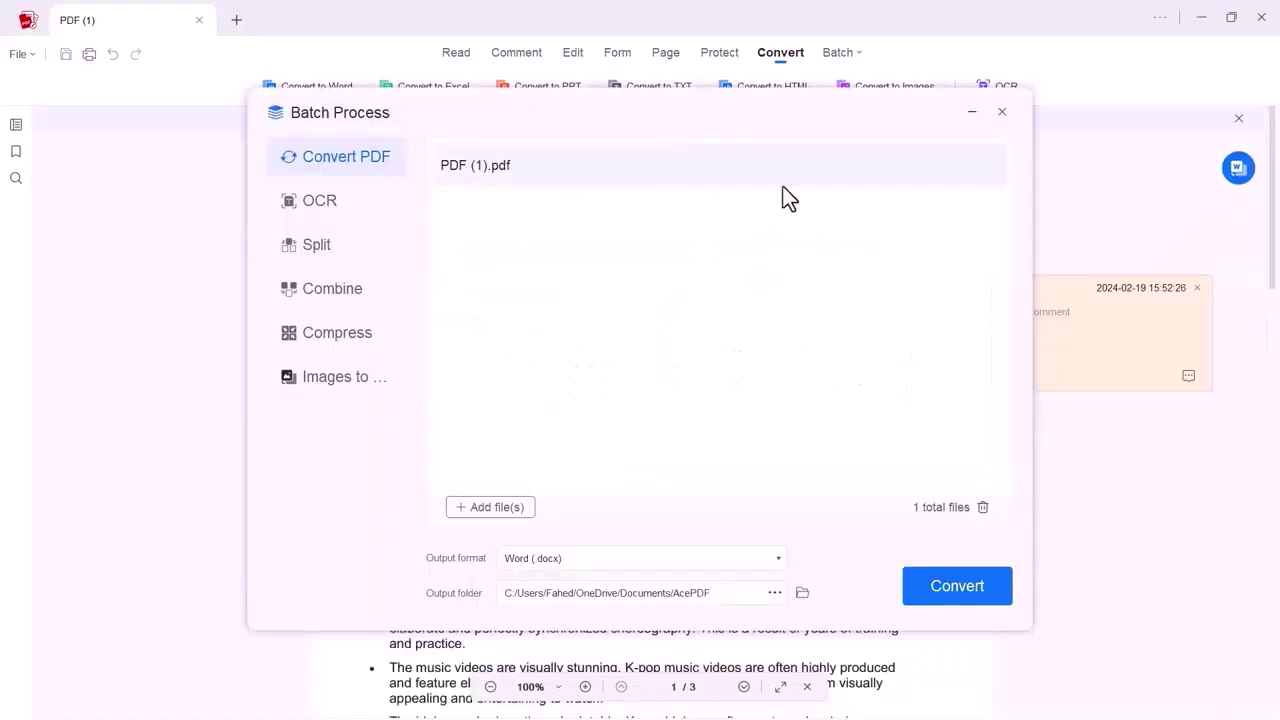
pyautogui.click(936, 586)
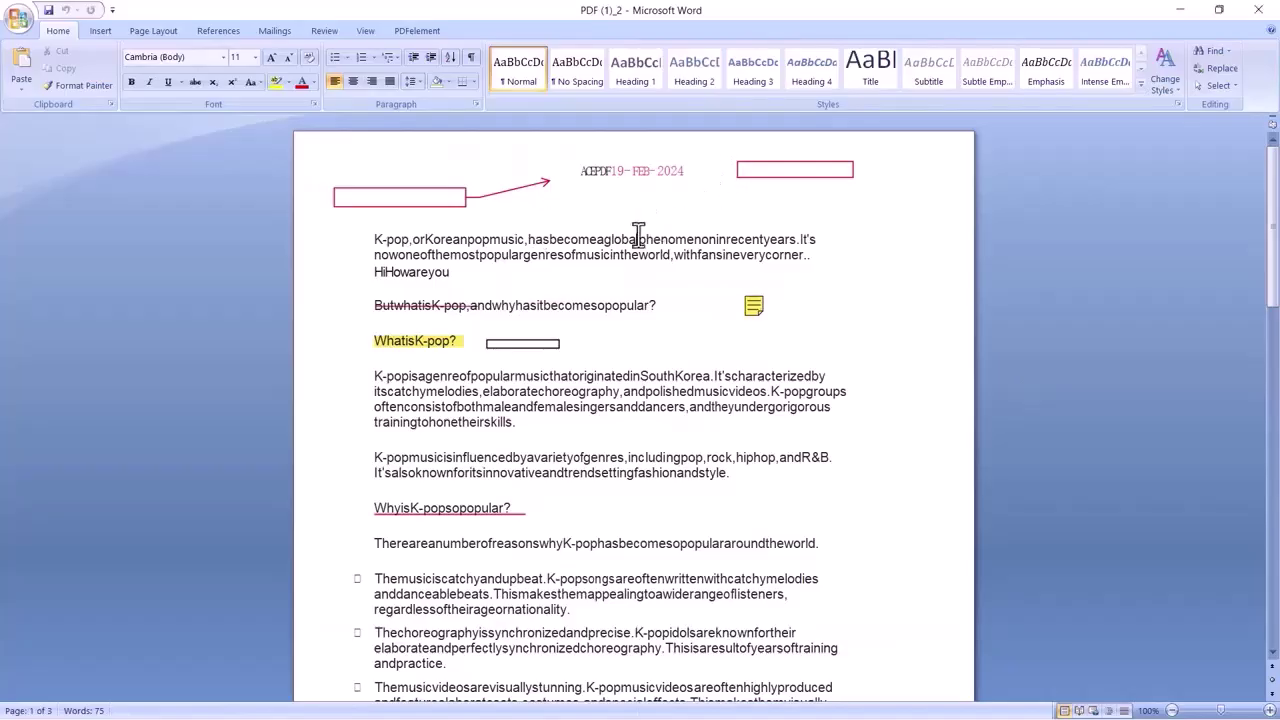
# Step: In the converted Microsoft Word document, delete the paragraph directly under the highlighted "What is K-pop?" heading
pyautogui.click(638, 236)
pyautogui.scroll(-1, 509, 306)
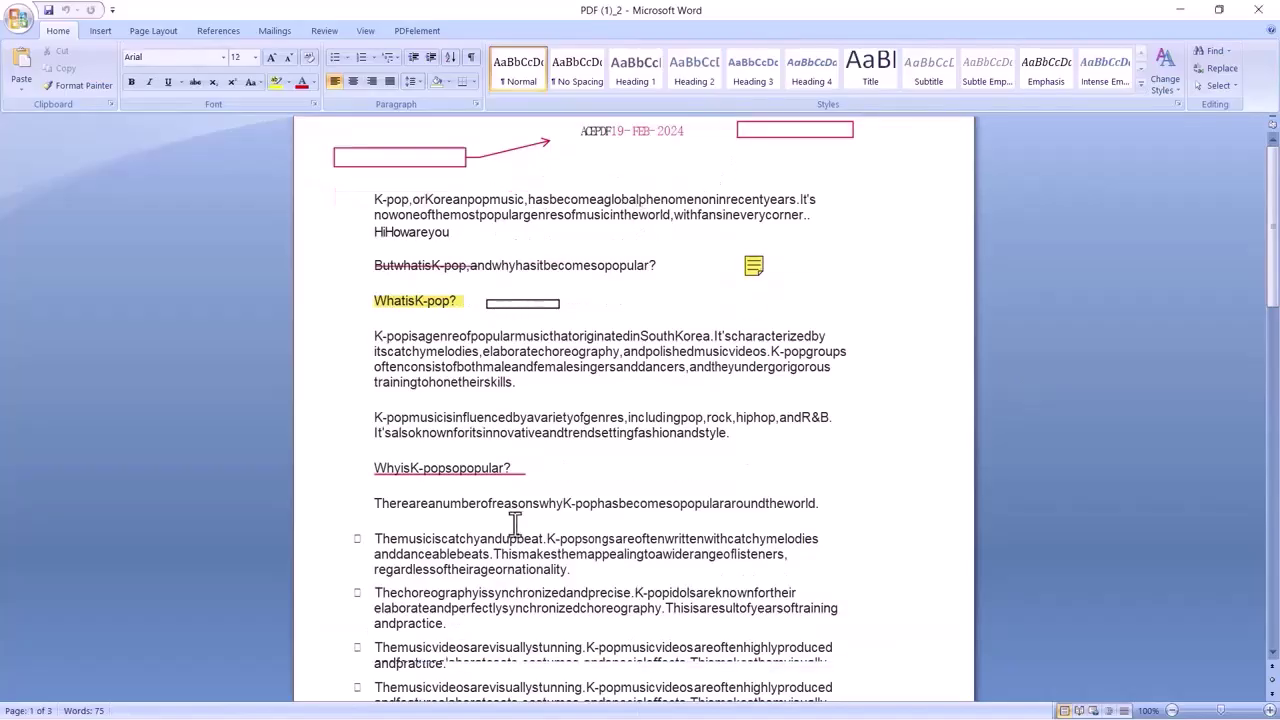
pyautogui.scroll(-8, 514, 523)
pyautogui.scroll(5, 514, 523)
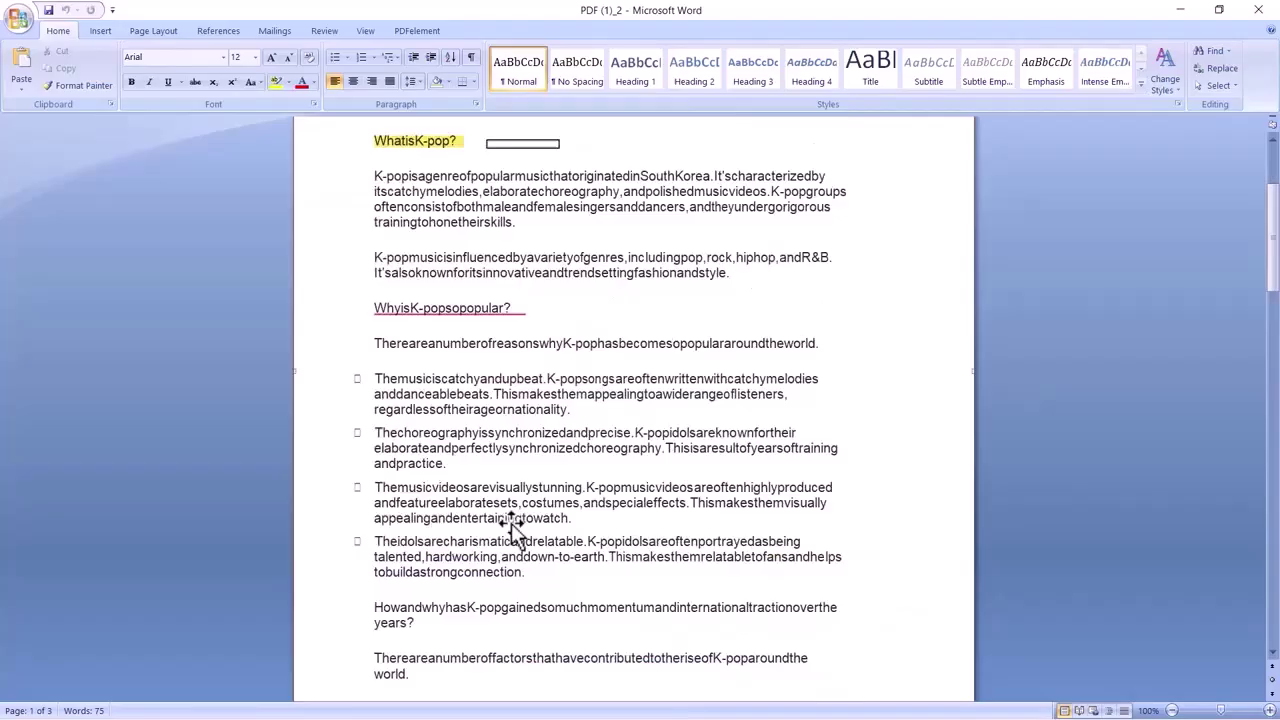
pyautogui.scroll(5, 511, 523)
pyautogui.moveTo(515, 425); pyautogui.dragTo(391, 377)
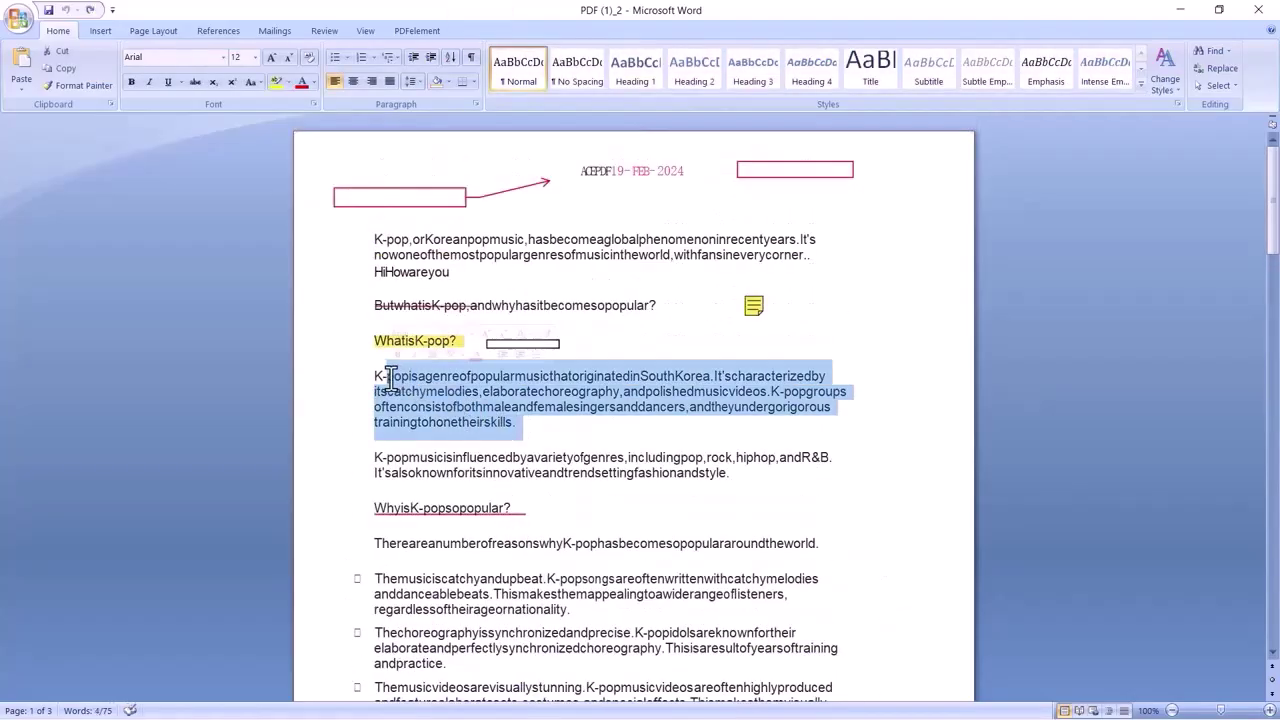
pyautogui.press('Delete')
pyautogui.press('BackSpace')
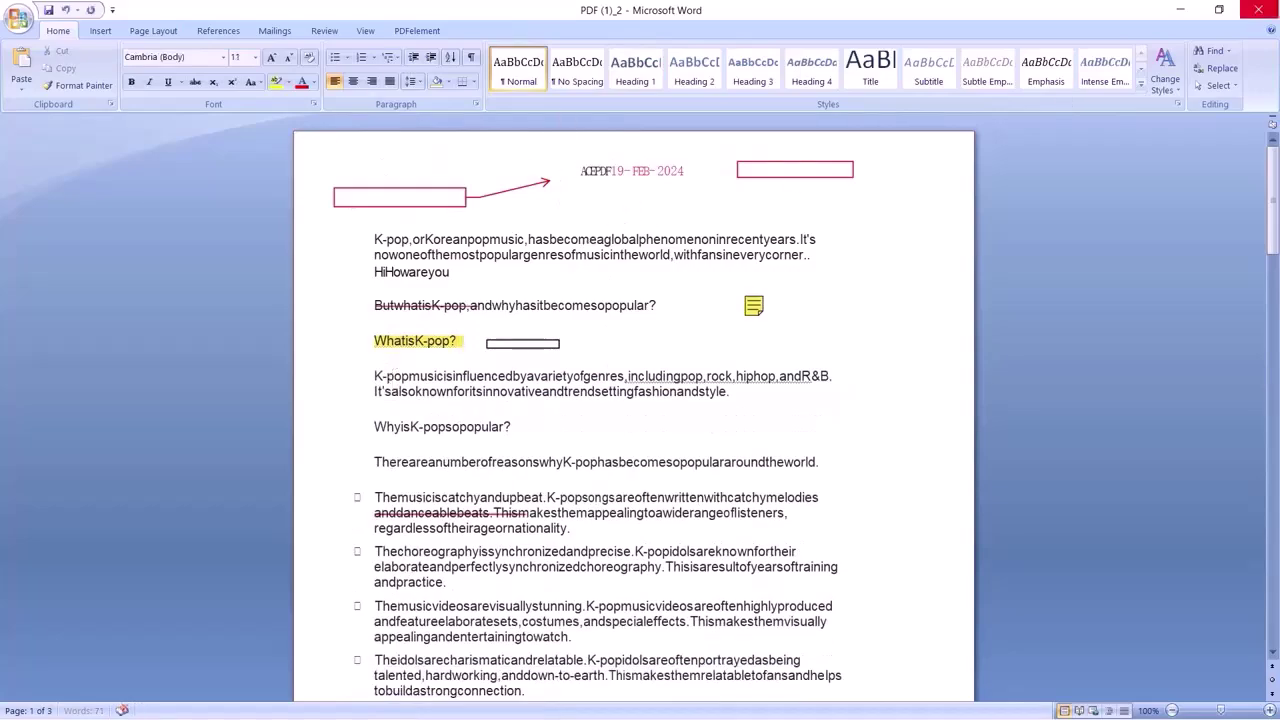
# Step: Minimize Word and close the output folder and the Batch Process window to return to the PDF in AcePDF
pyautogui.click(1180, 10)
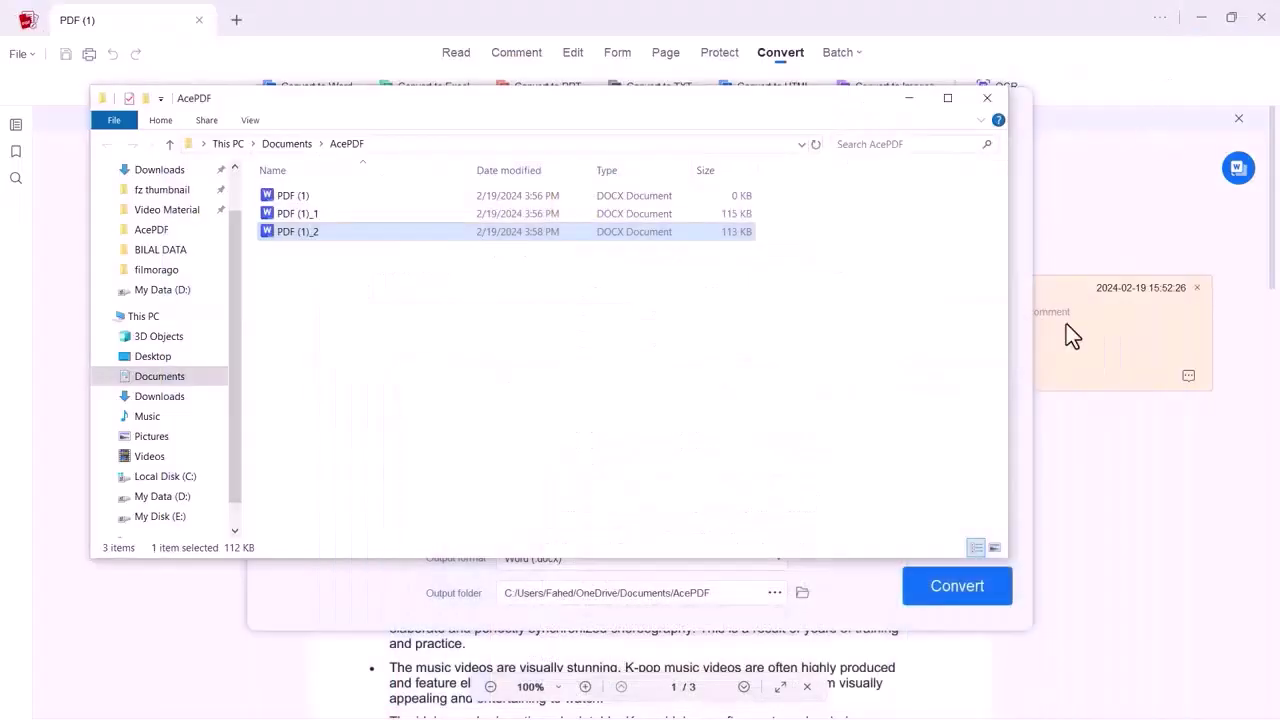
pyautogui.click(987, 98)
pyautogui.click(1000, 113)
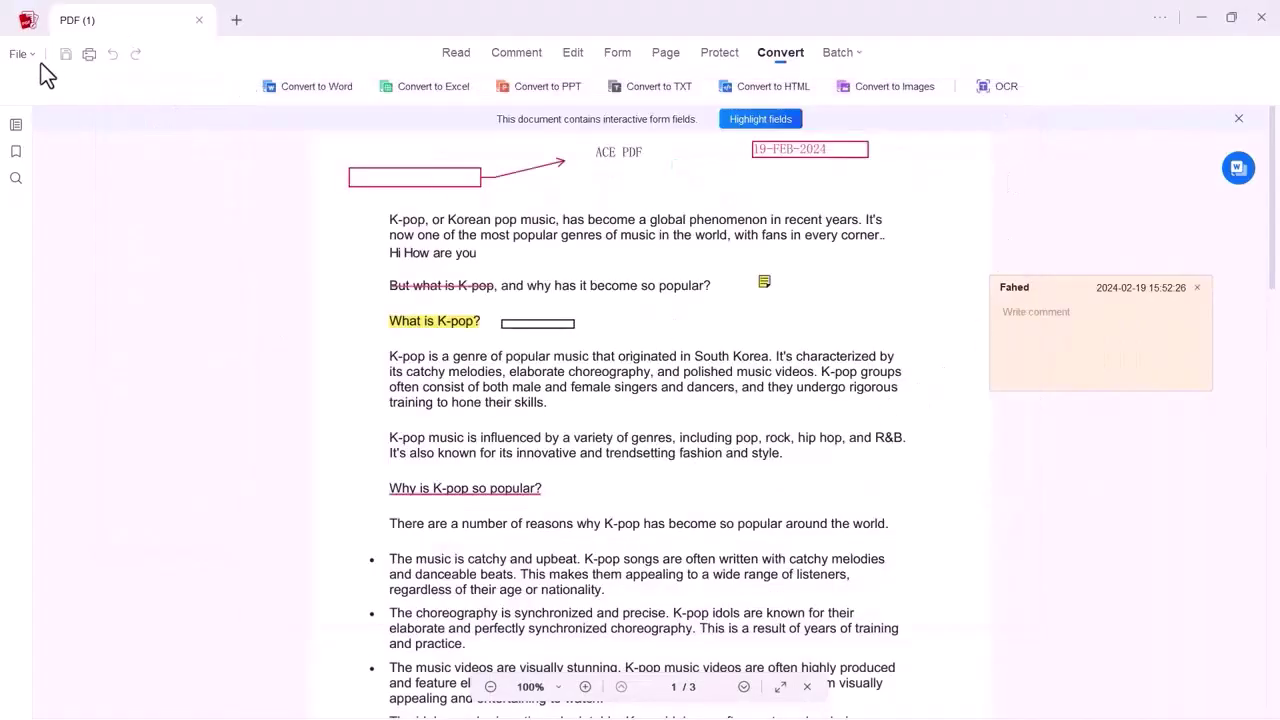